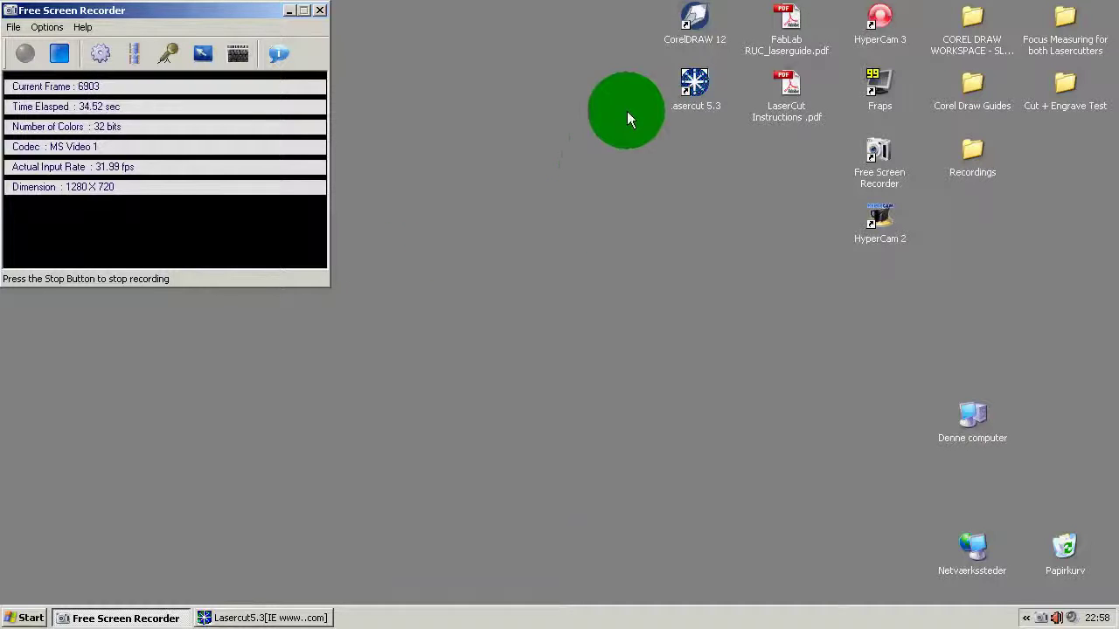
- Launch CorelDRAW 12 and start a new blank A4 drawing, Graphic1
left_click(697, 33)
double_click(697, 33)
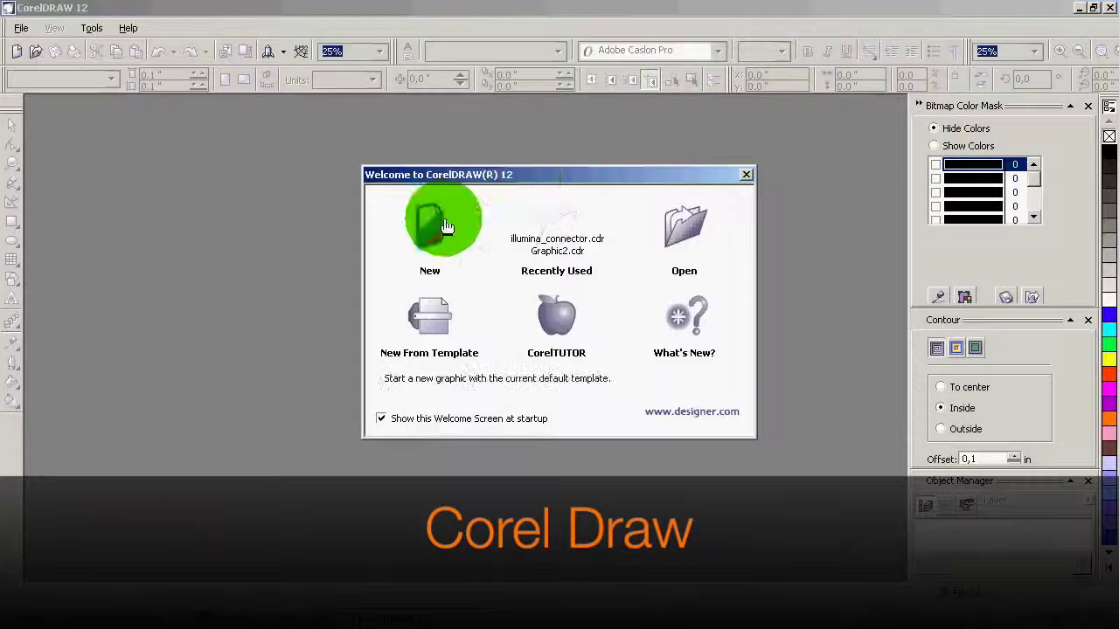
left_click(426, 220)
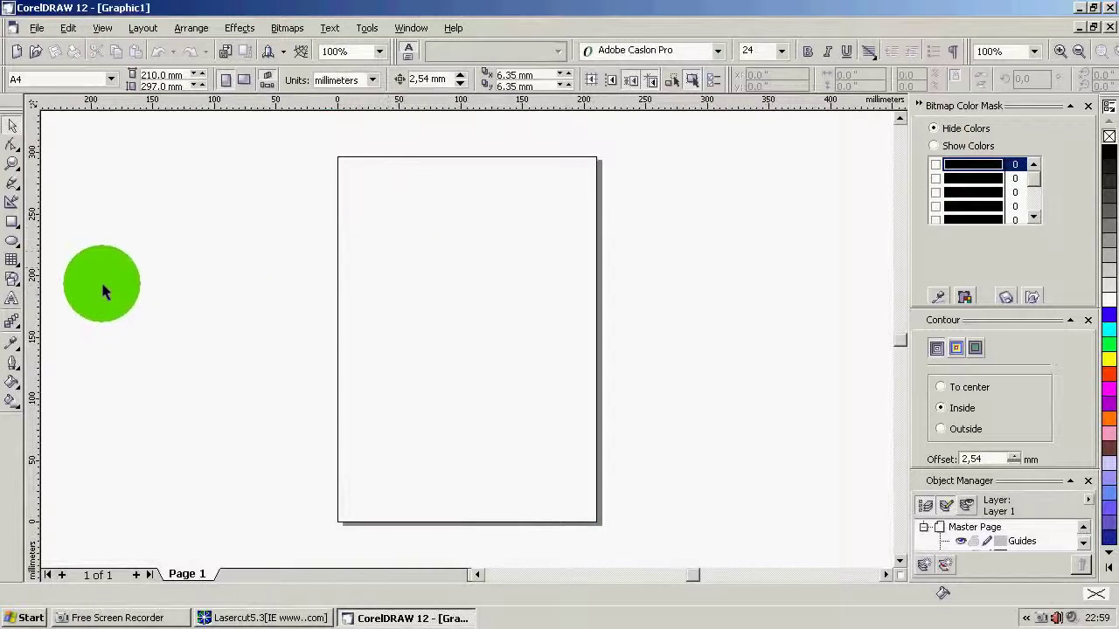
- Draw a paragraph text frame near the top of the page and type FOX
left_click(12, 301)
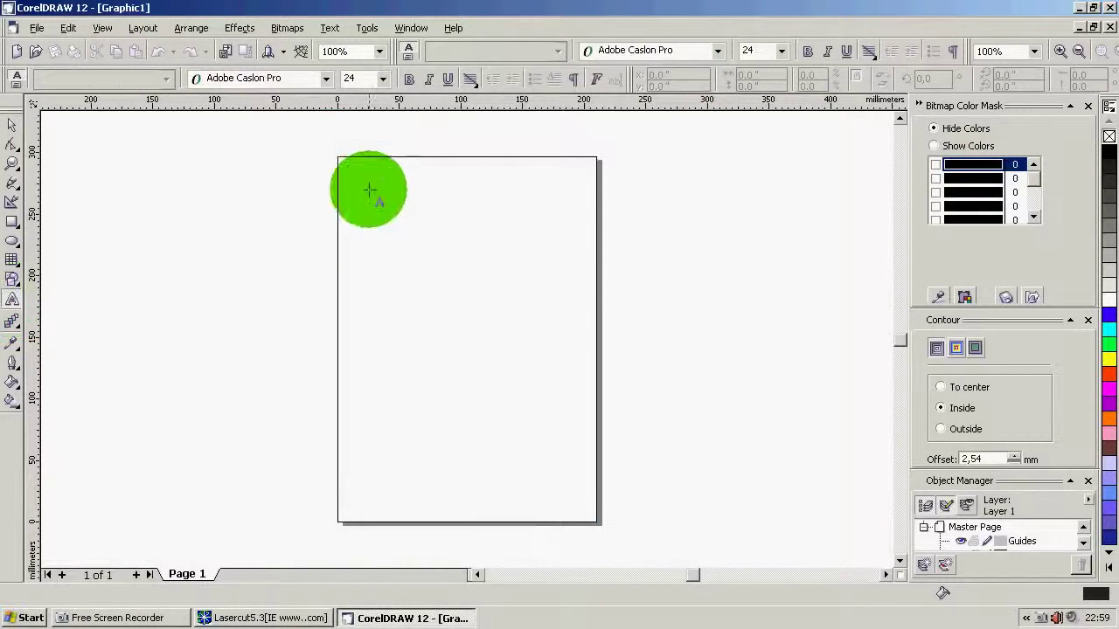
left_click_drag(354, 166, 528, 249)
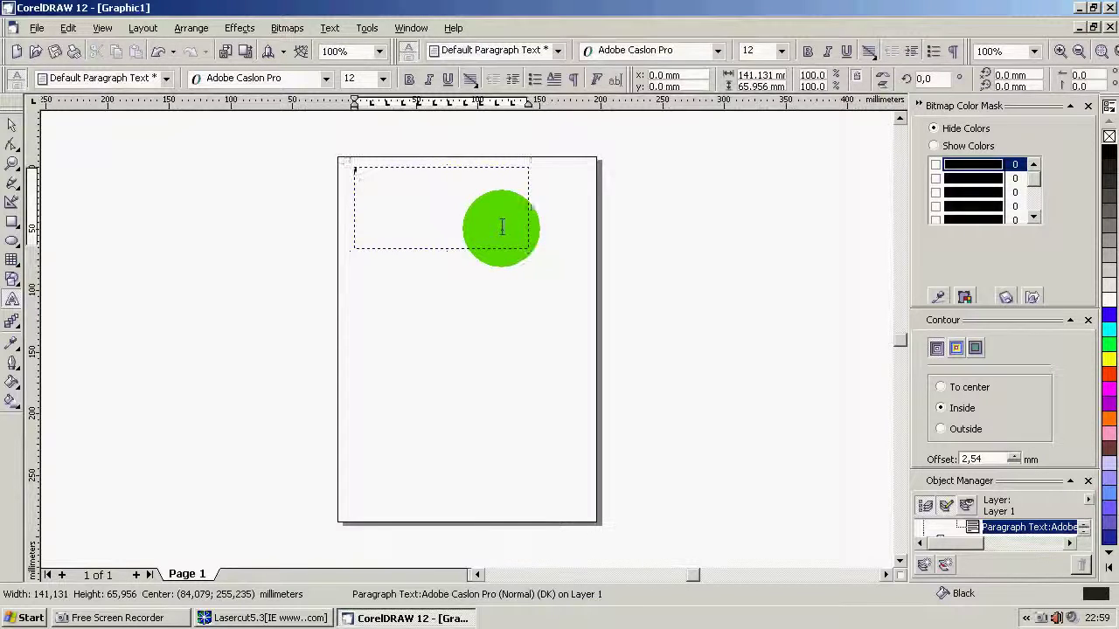
type("La")
left_click(362, 166)
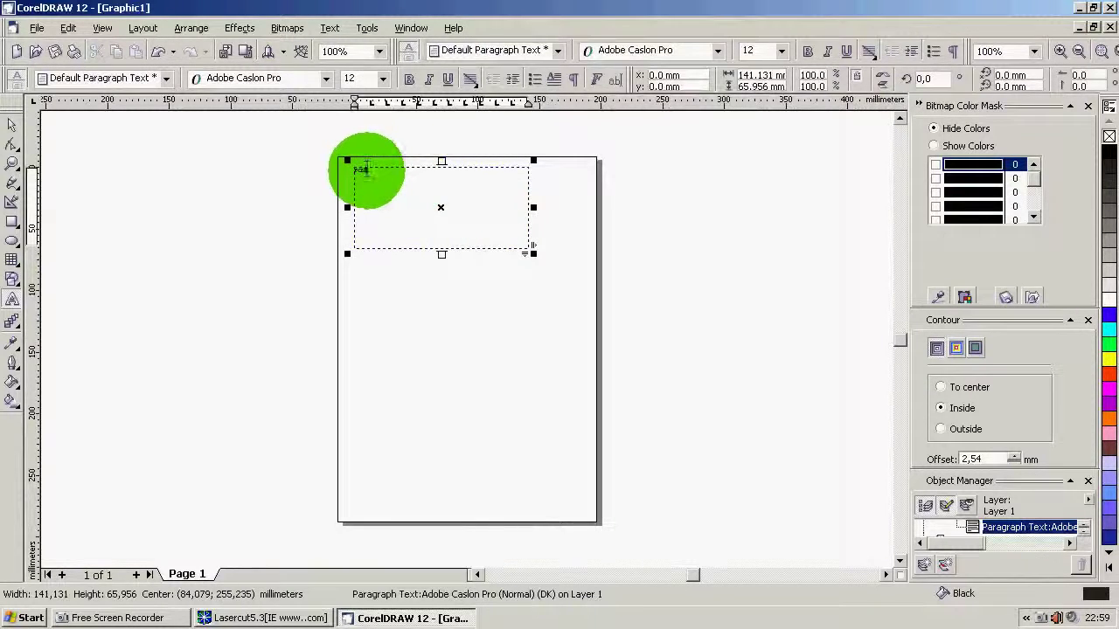
- Set the FOX text to 60 pt and reselect the word
double_click(360, 169)
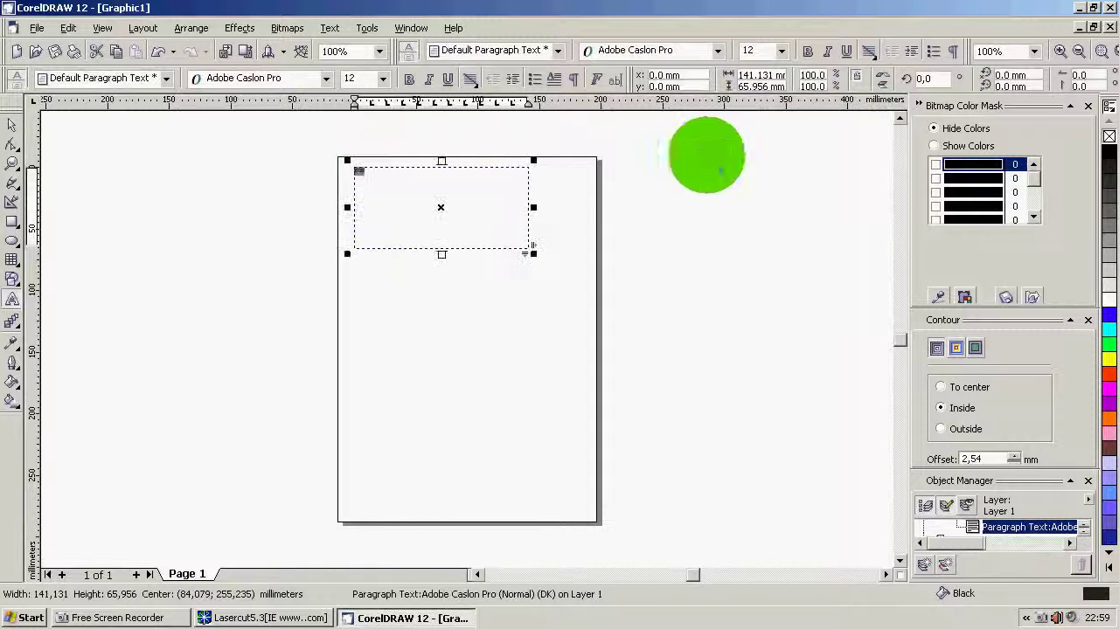
left_click(754, 50)
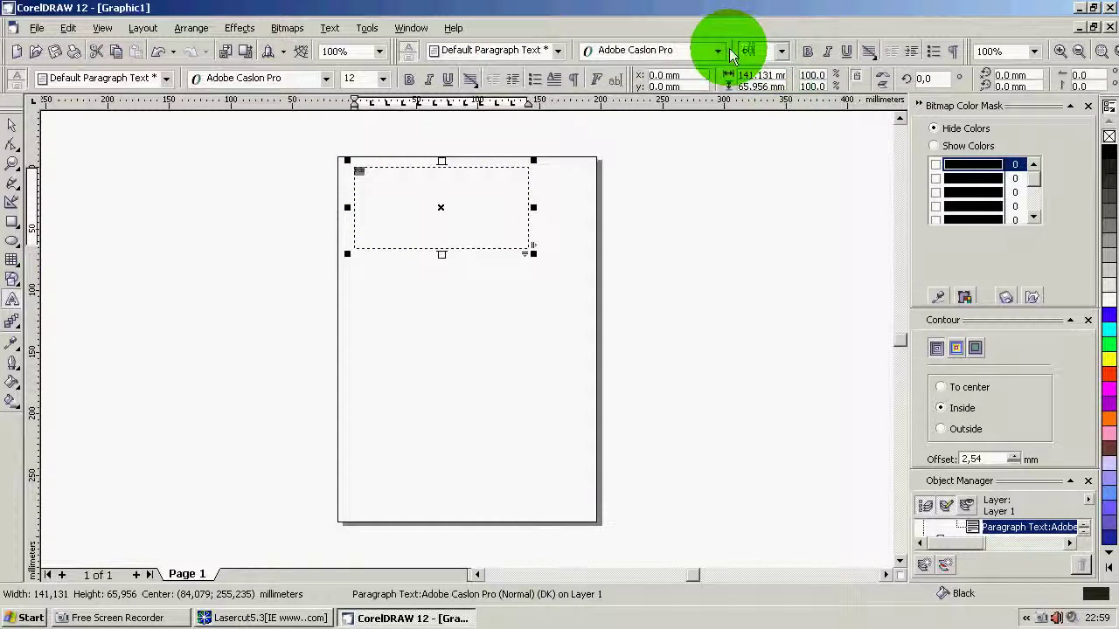
key("Return")
left_click(516, 190)
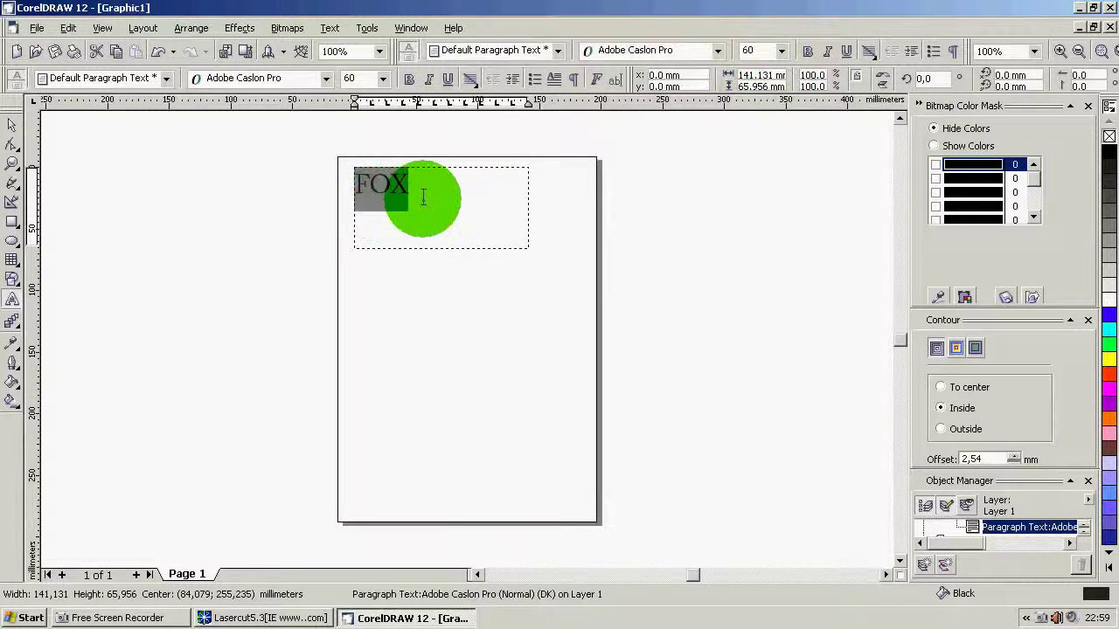
left_click(407, 187)
left_click_drag(407, 187, 350, 188)
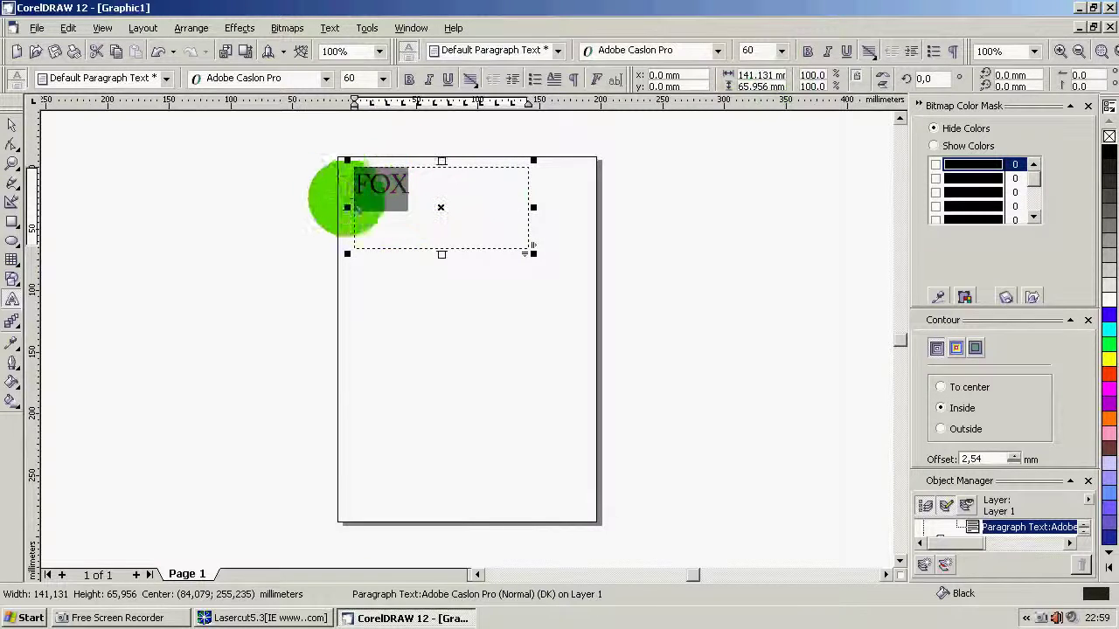
left_click(717, 52)
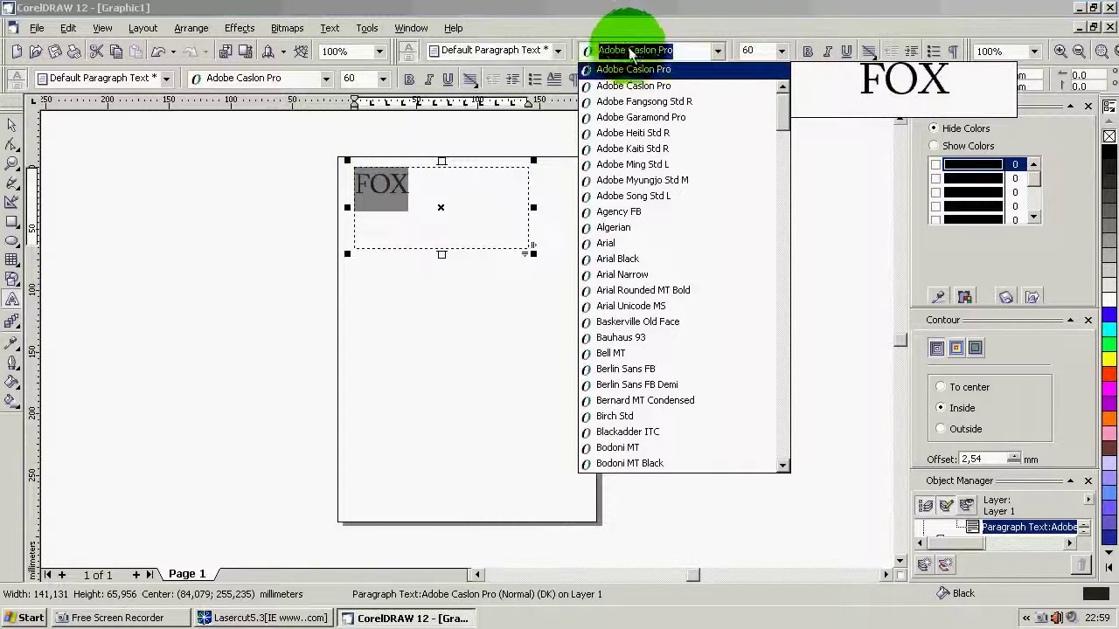
- Search the font list for 'Sten' and apply the Stencil font to FOX
type("Stencil")
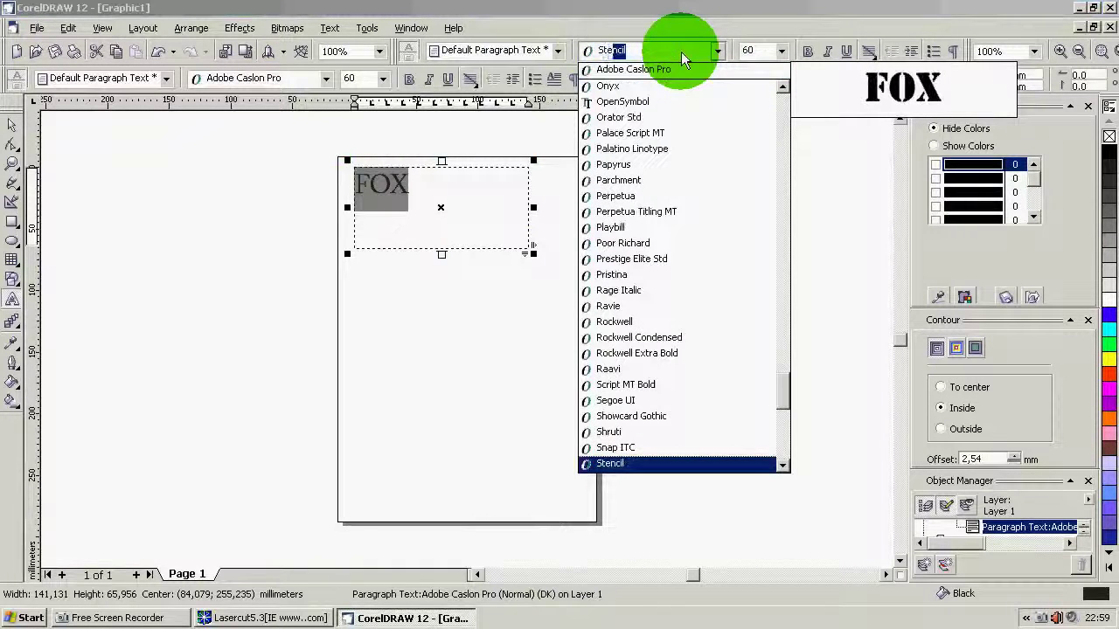
left_click(639, 464)
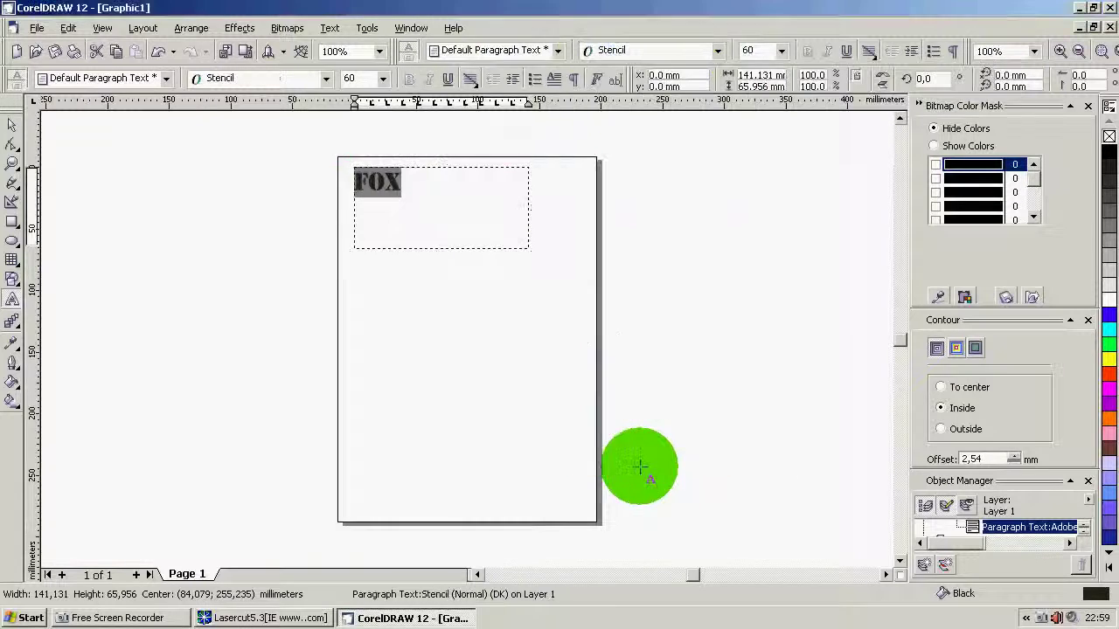
left_click(395, 197)
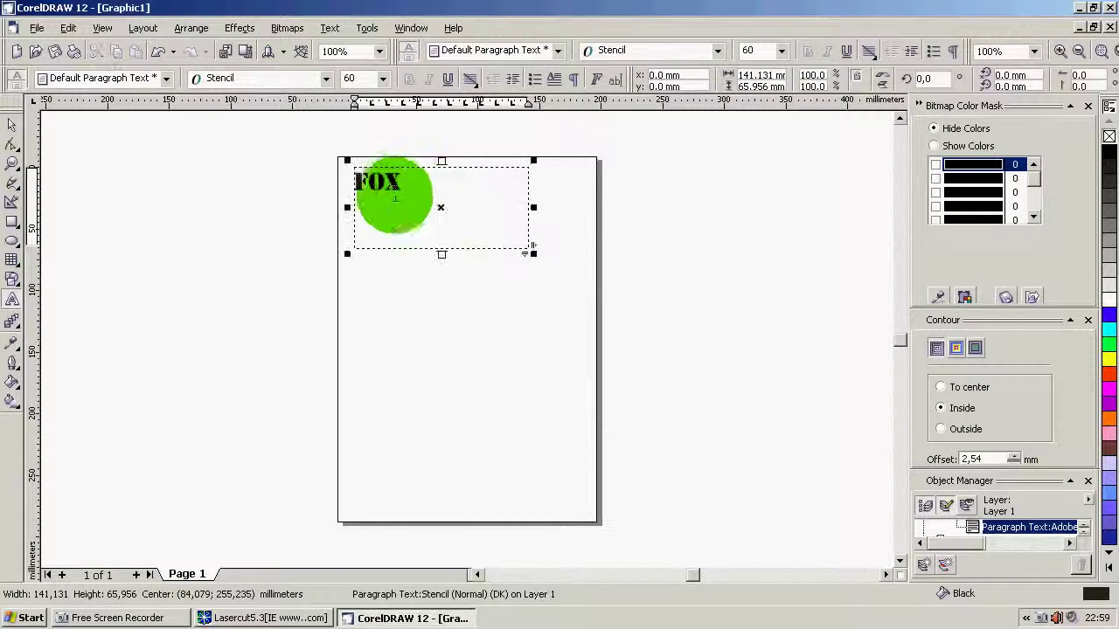
- Select the Stencil FOX text and convert it to curves from the Arrange menu
left_click(12, 129)
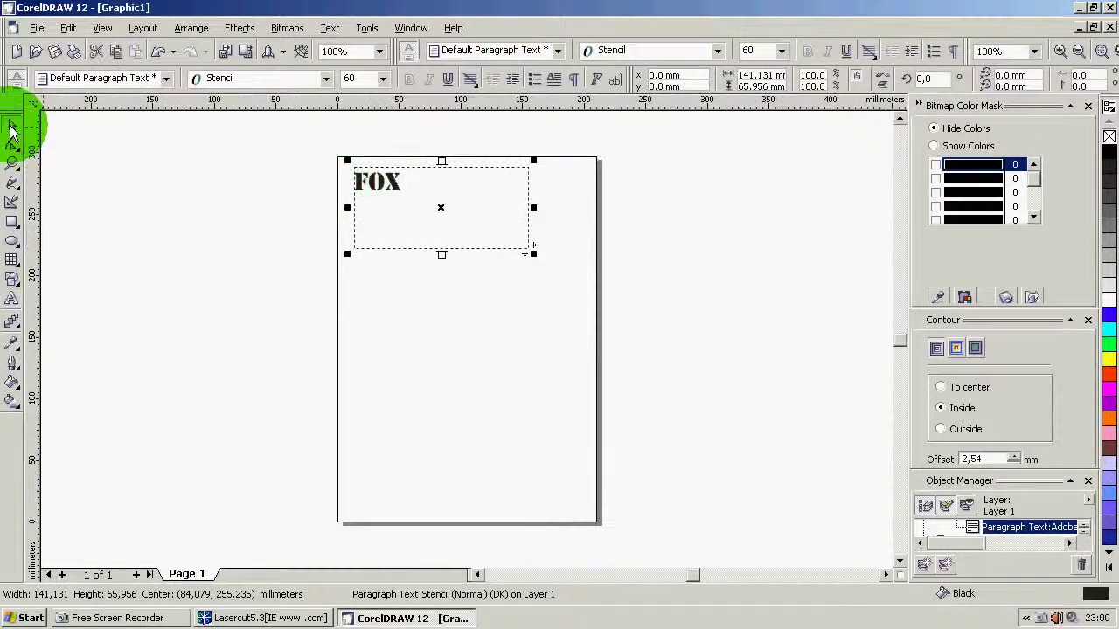
left_click_drag(275, 130, 617, 303)
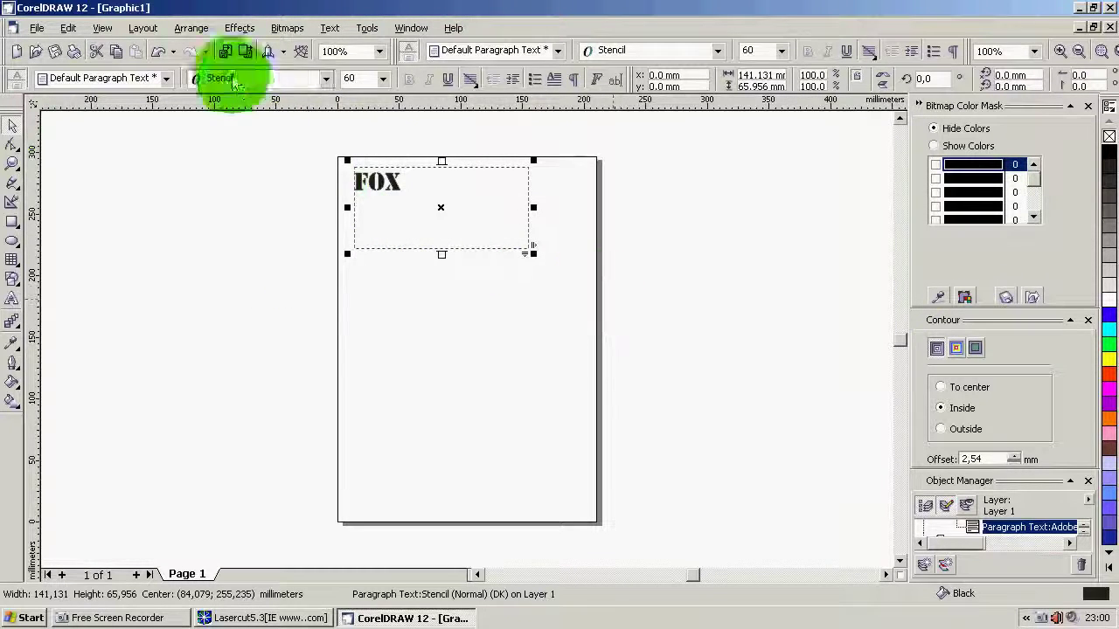
left_click(192, 28)
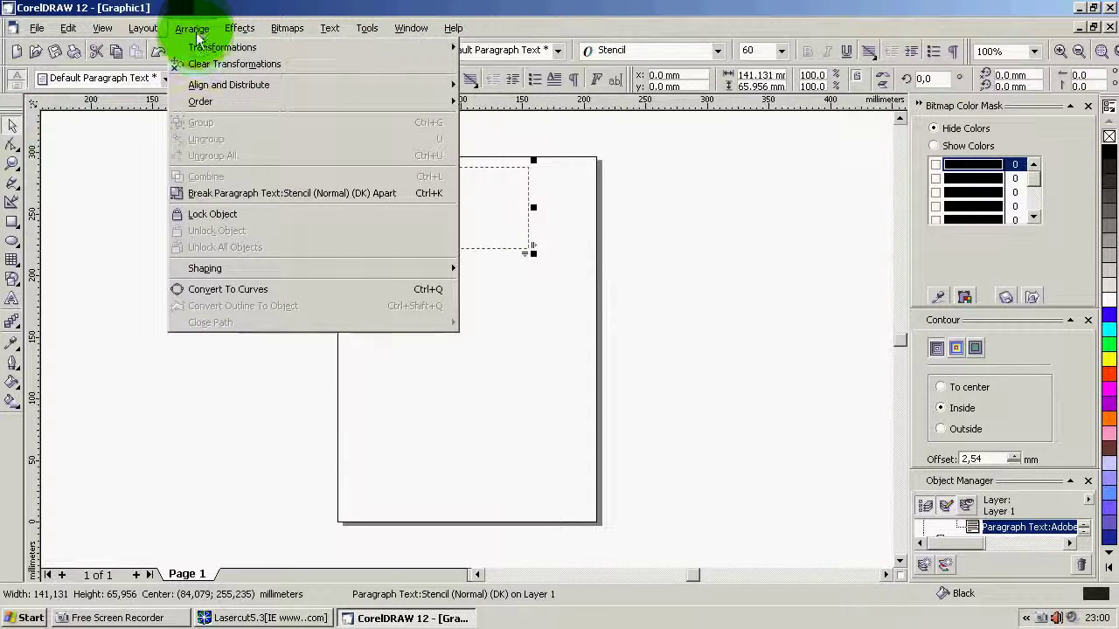
left_click(299, 290)
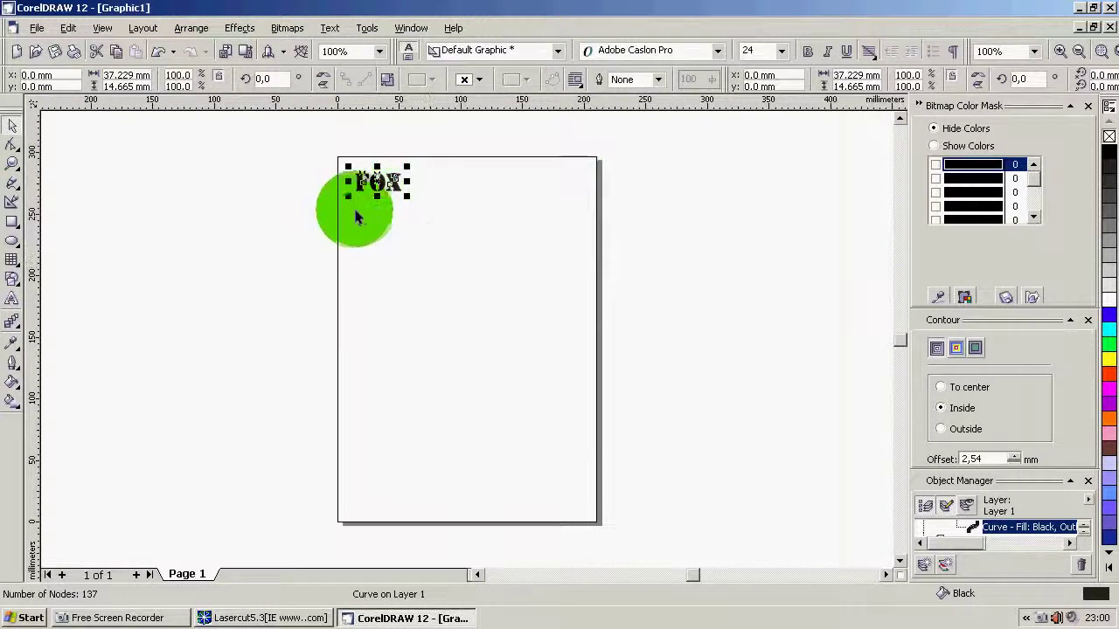
left_click(358, 211)
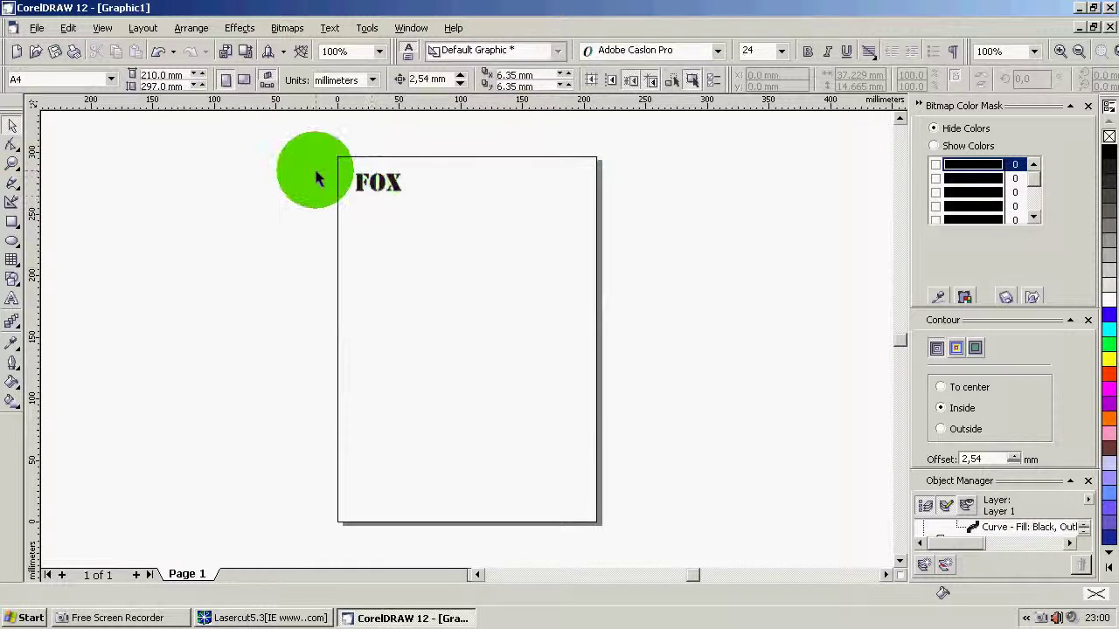
- Set the FOX curve's width to 50 mm and height to 15 mm
left_click_drag(311, 140, 445, 219)
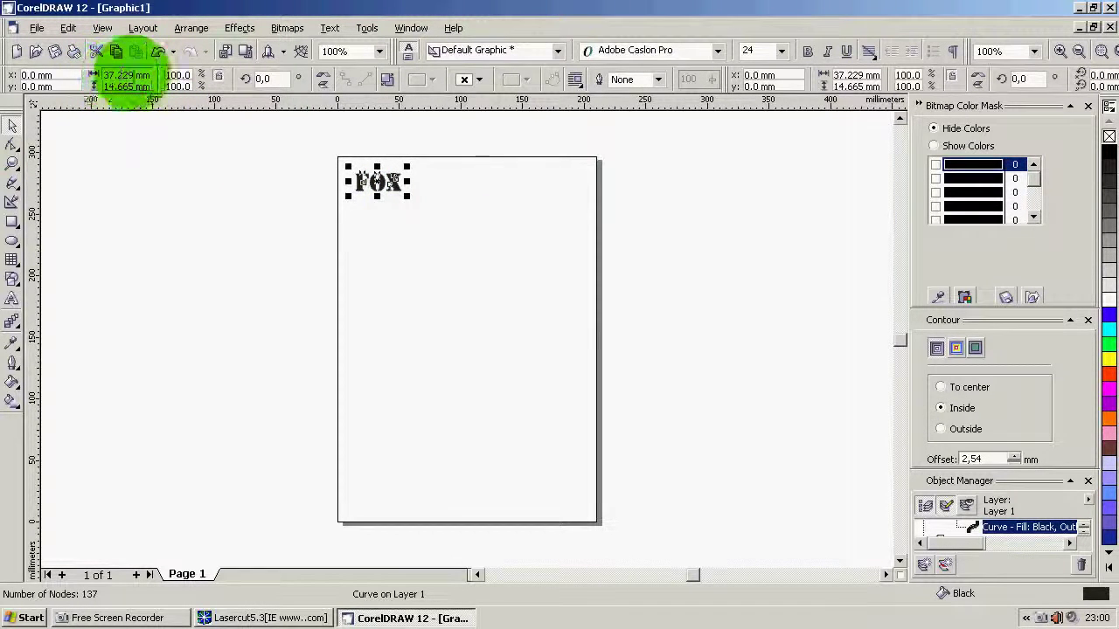
double_click(118, 75)
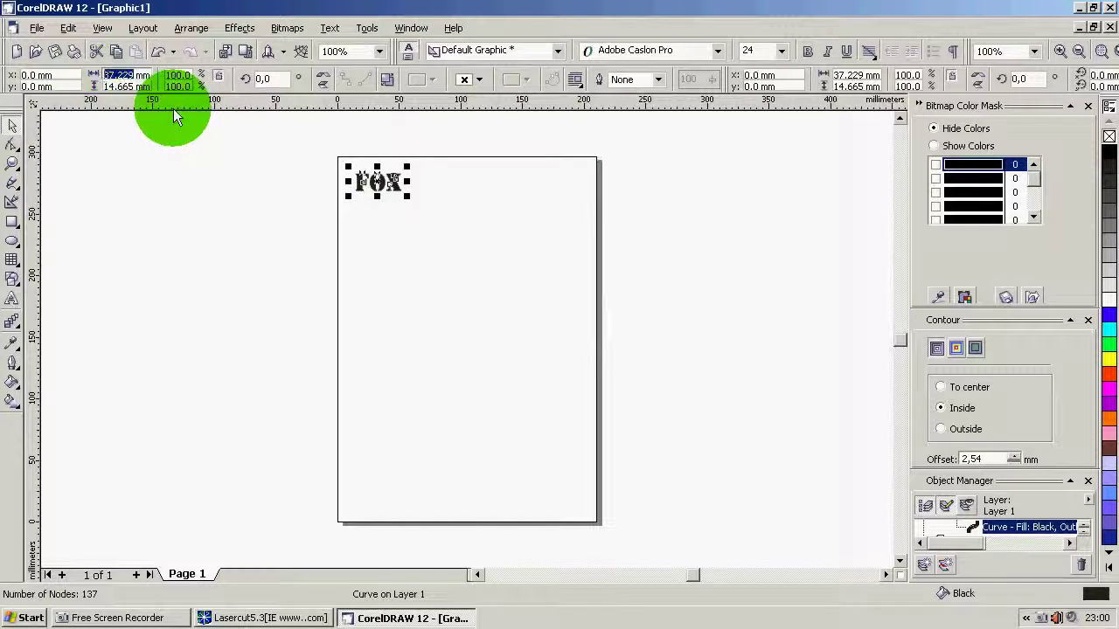
type("50mm")
key("Tab")
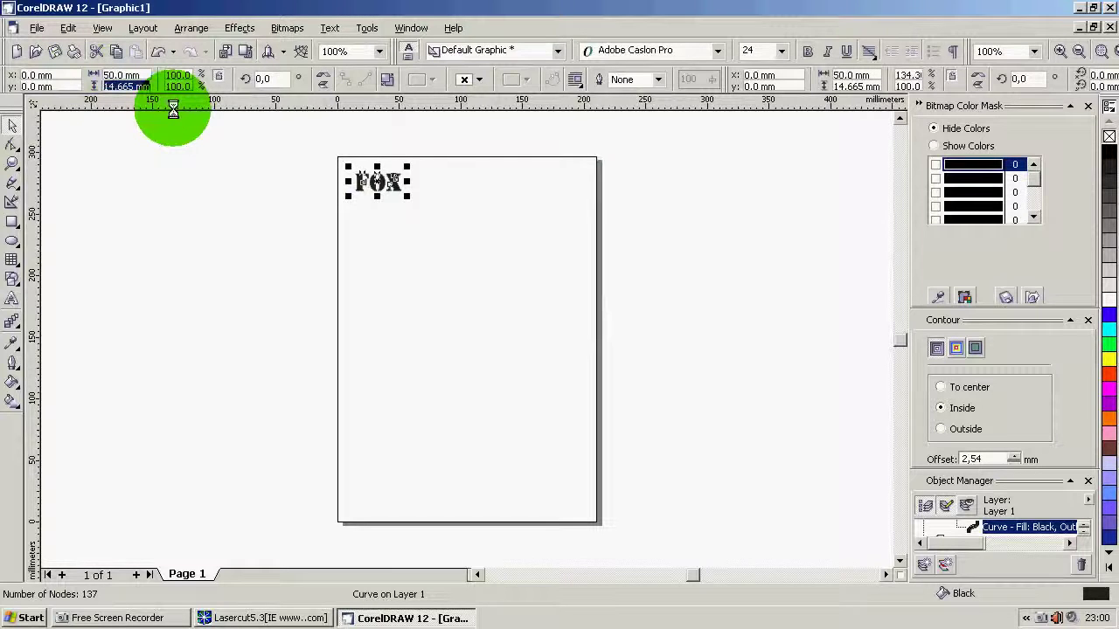
type("15mm")
key("Return")
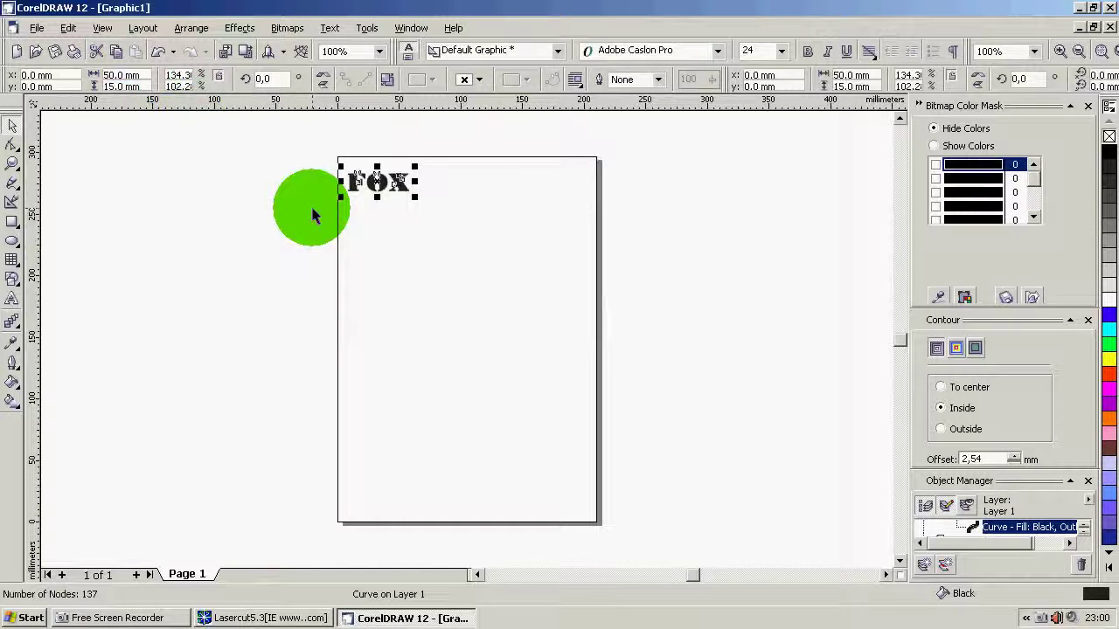
left_click(384, 236)
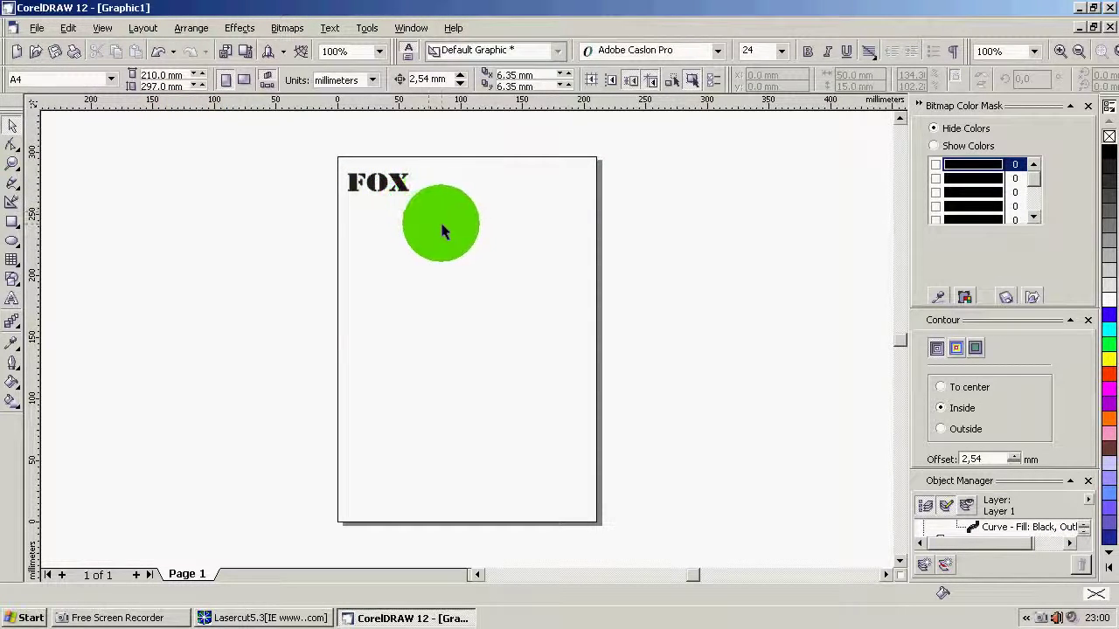
- Select the FOX curve and choose PLT - HPGL Plotter File as the export type
left_click_drag(481, 243, 262, 137)
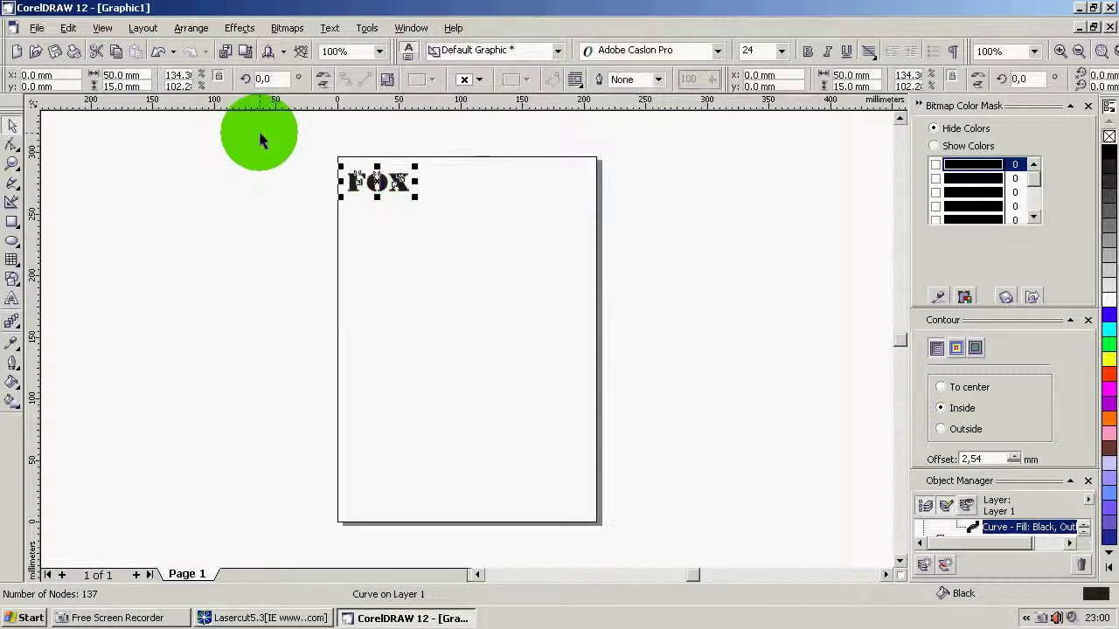
left_click(39, 29)
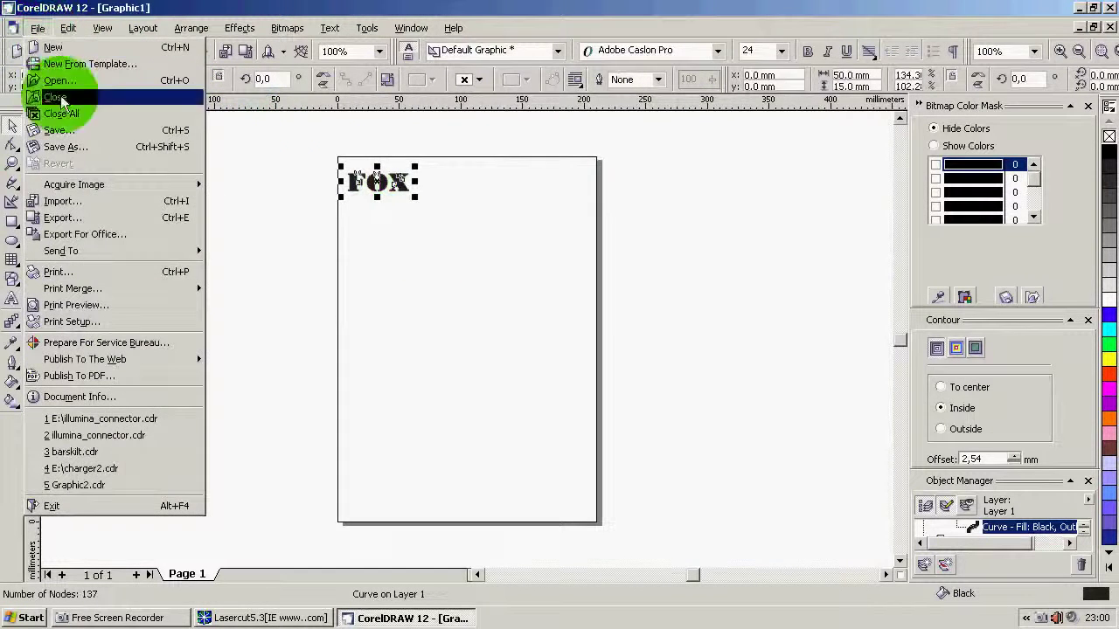
left_click(110, 217)
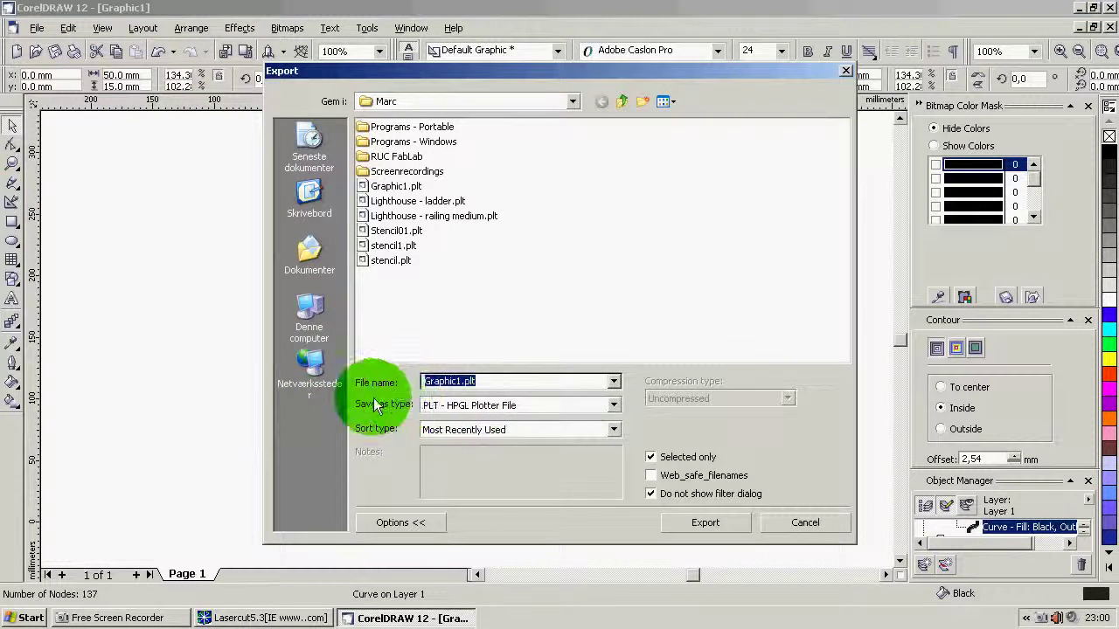
left_click(433, 406)
left_click_drag(624, 519, 611, 493)
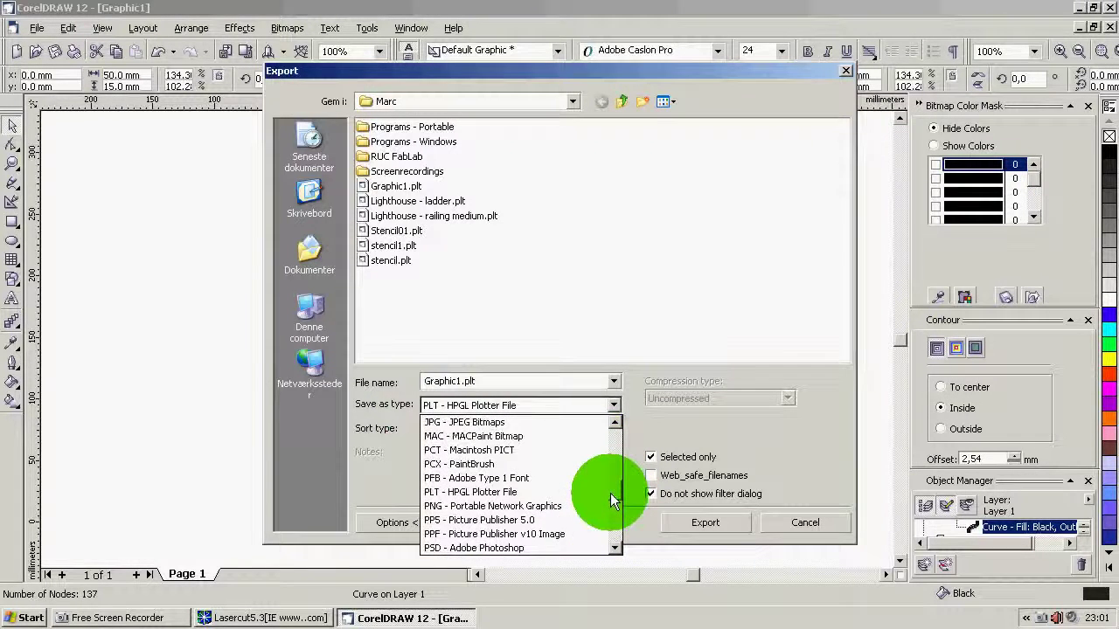
left_click(532, 490)
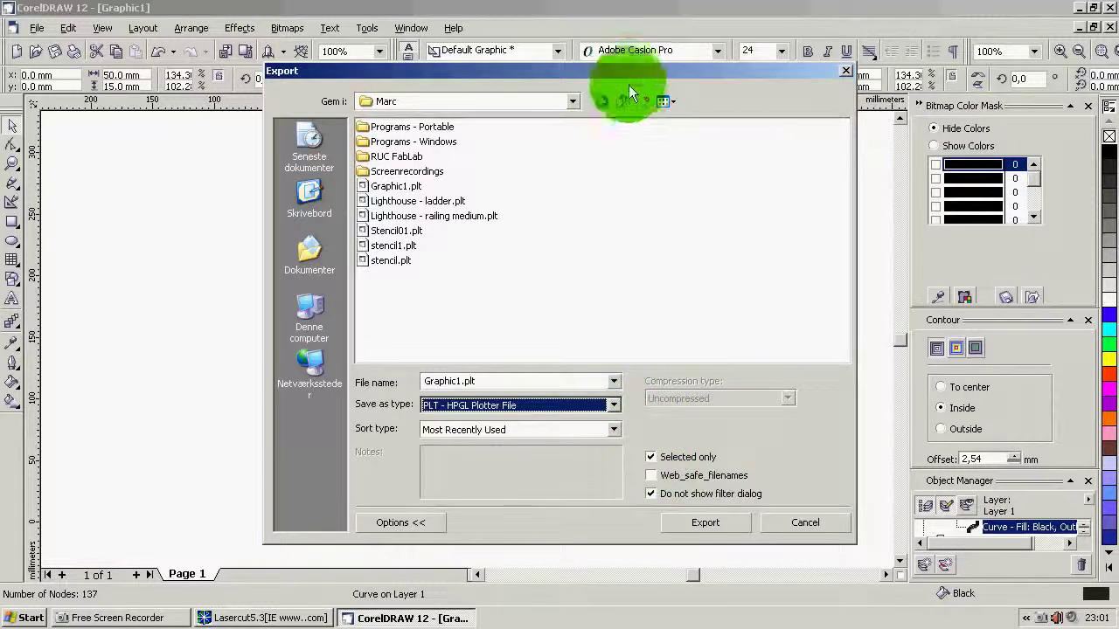
- Export the outline as 'fox' and close CorelDRAW without saving
left_click_drag(626, 70, 793, 83)
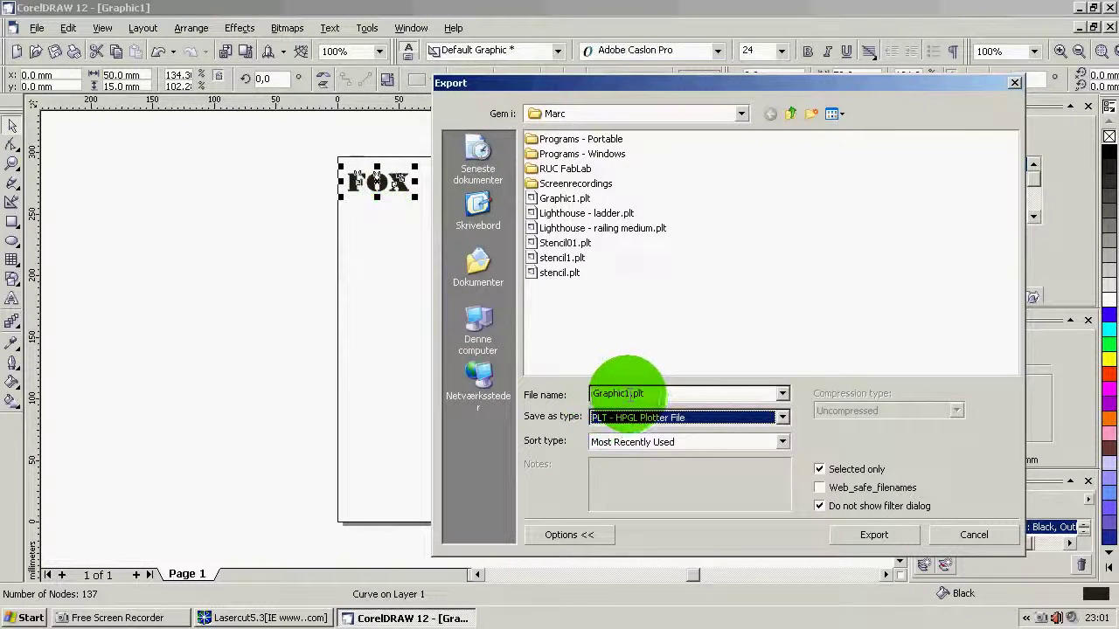
double_click(615, 393)
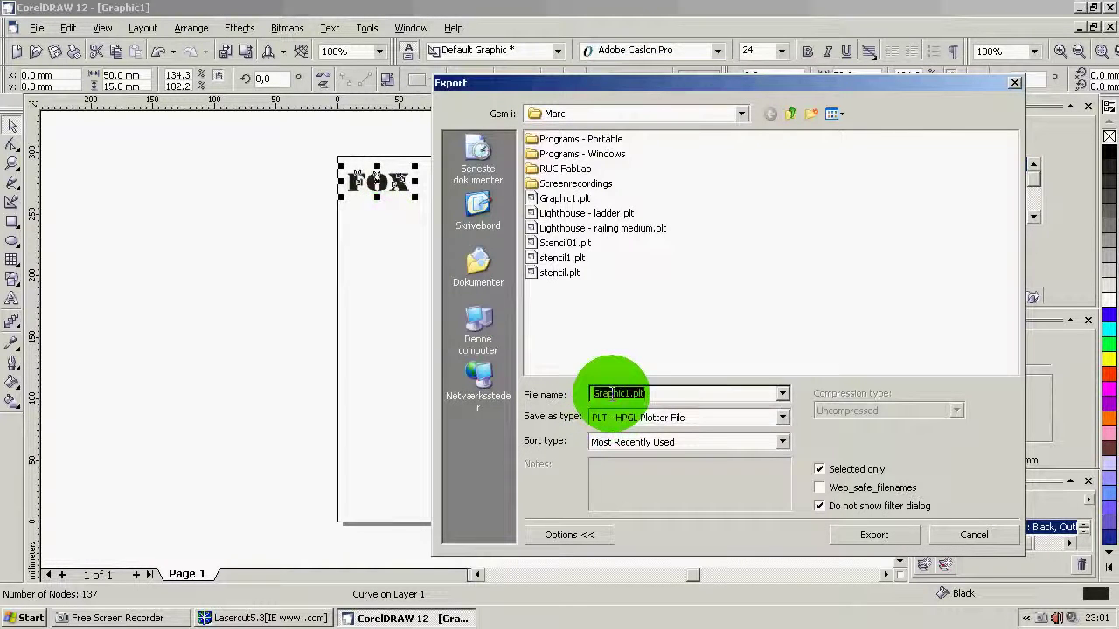
type("fox")
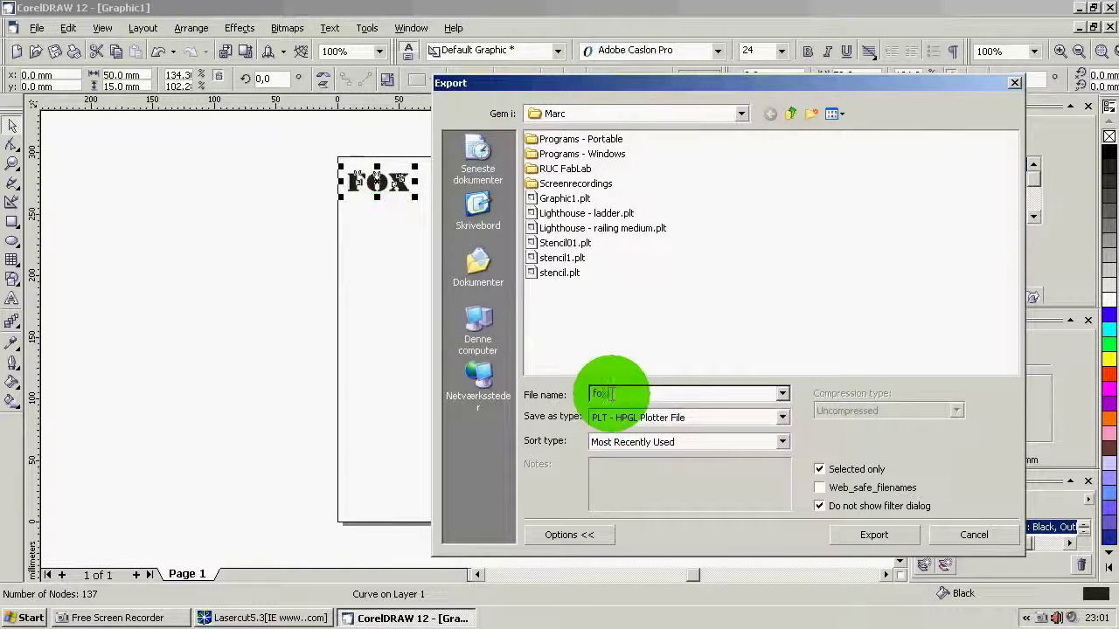
left_click(855, 535)
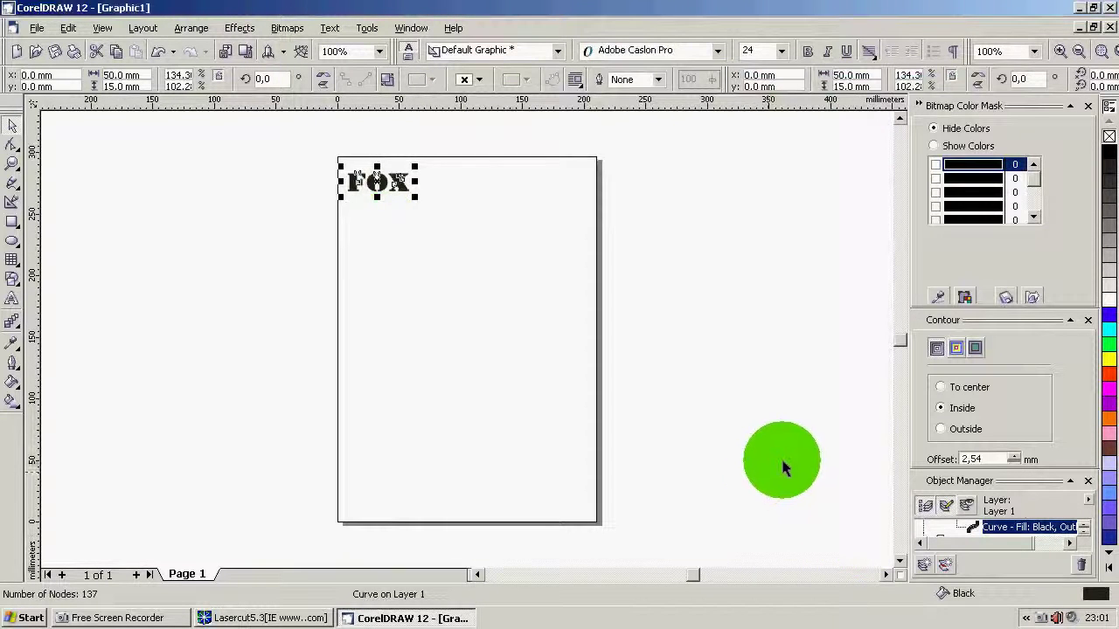
left_click(1108, 27)
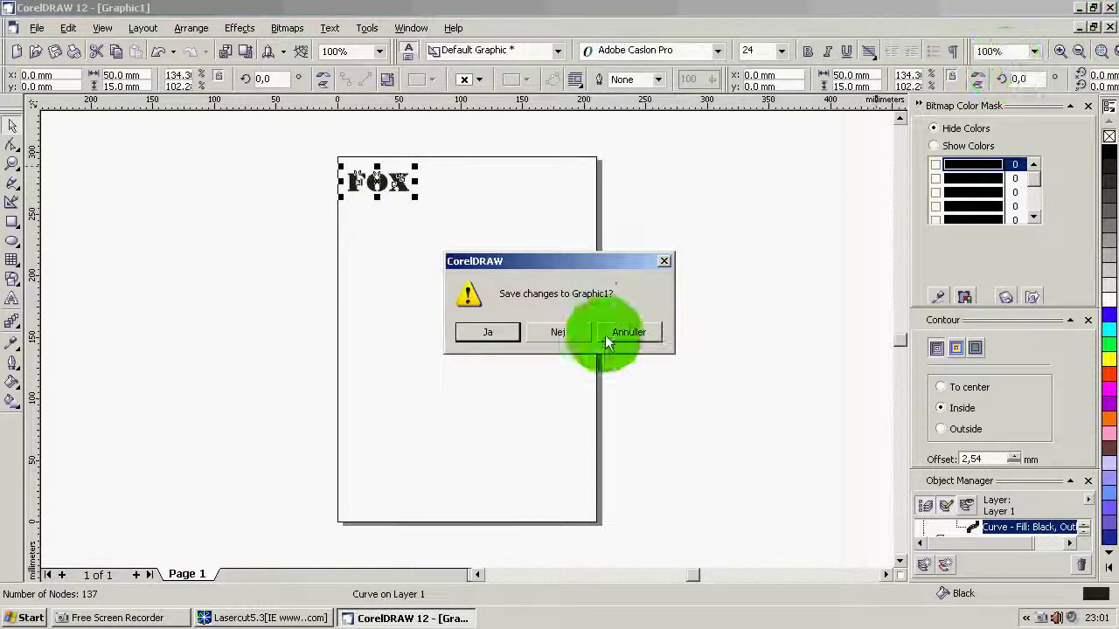
left_click(575, 338)
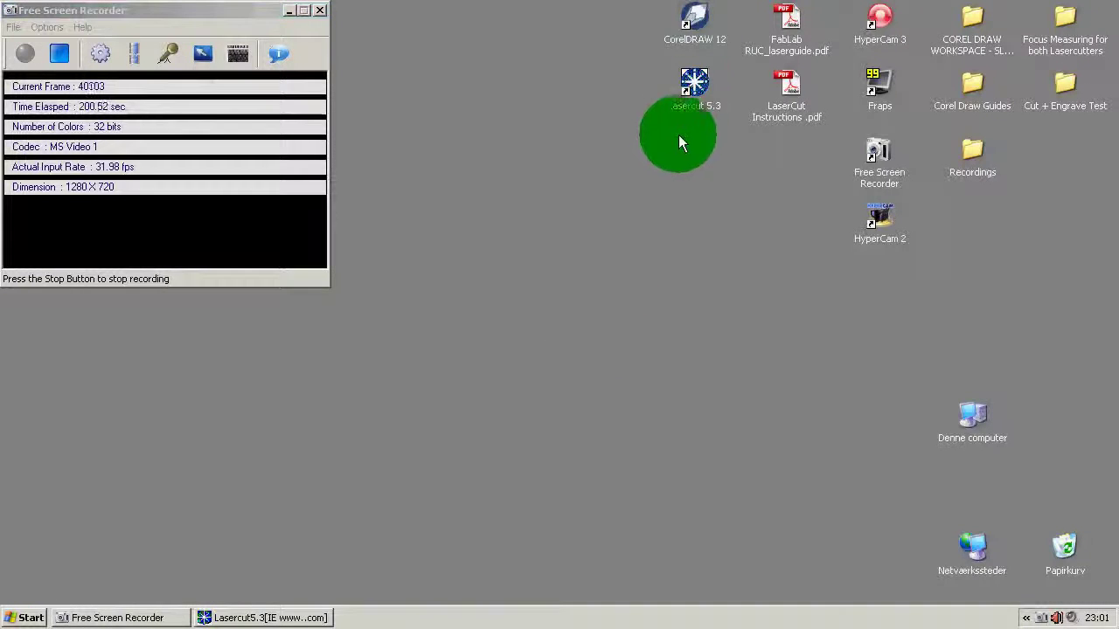
- Start LaserCut 5.3 with its empty 120 × 90 worksheet and open the File menu
double_click(692, 81)
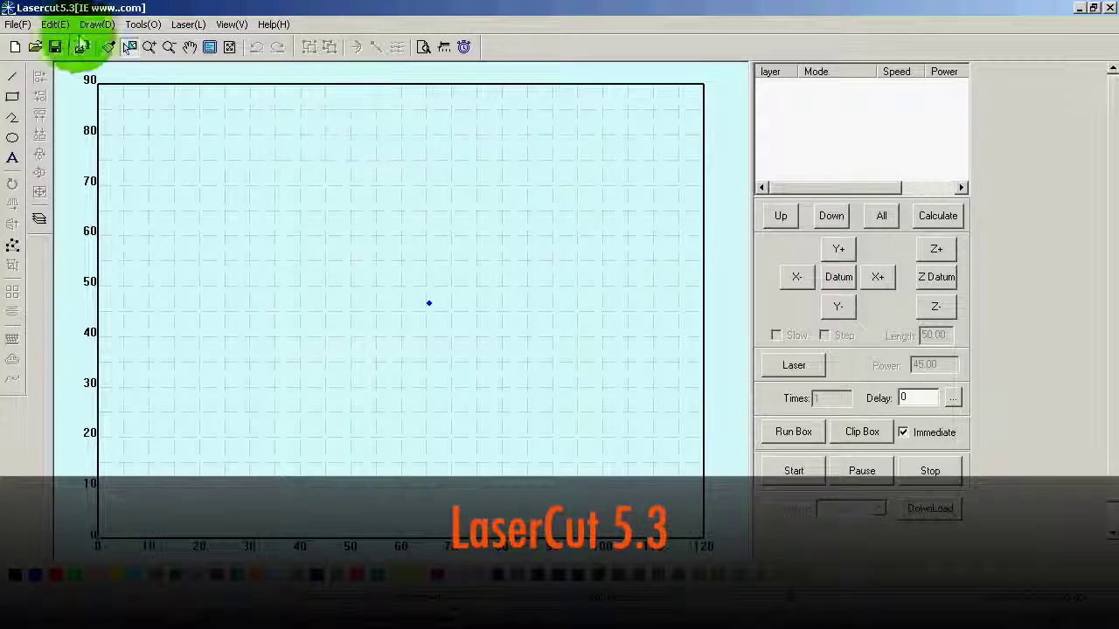
left_click(18, 24)
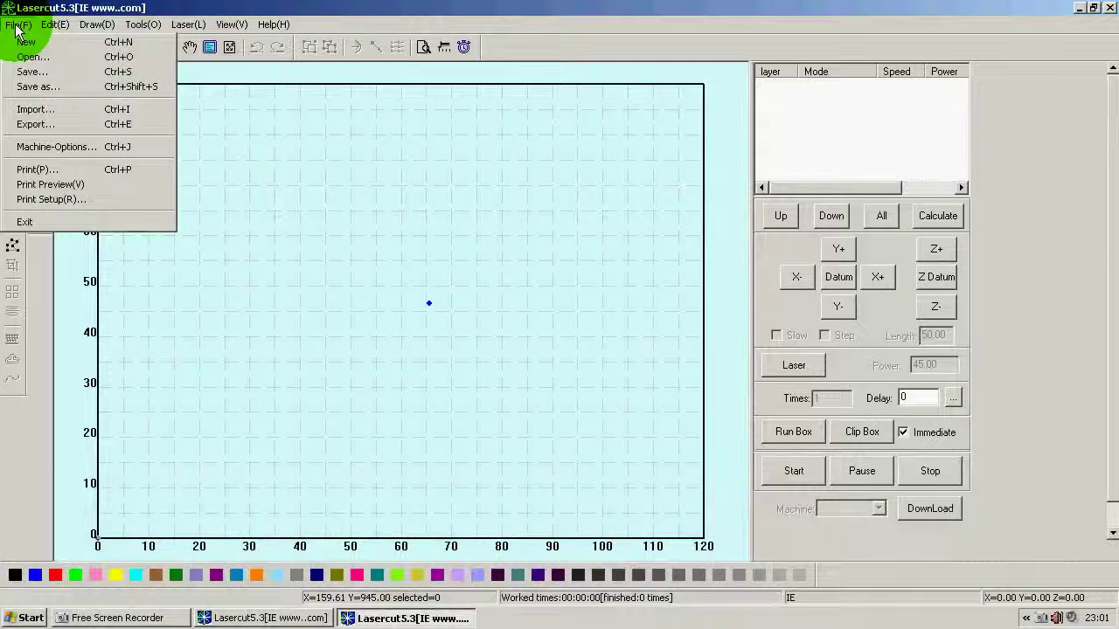
- Import fox.plt with plotter units 1016.00, placing the FOX outline on a Cut layer
left_click(47, 109)
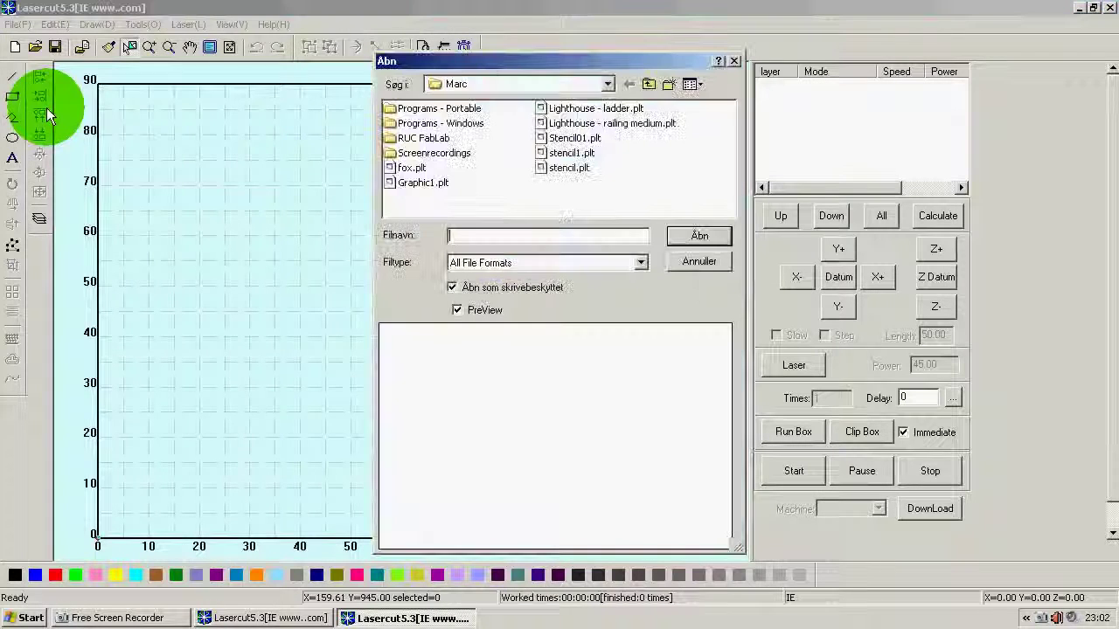
left_click(411, 167)
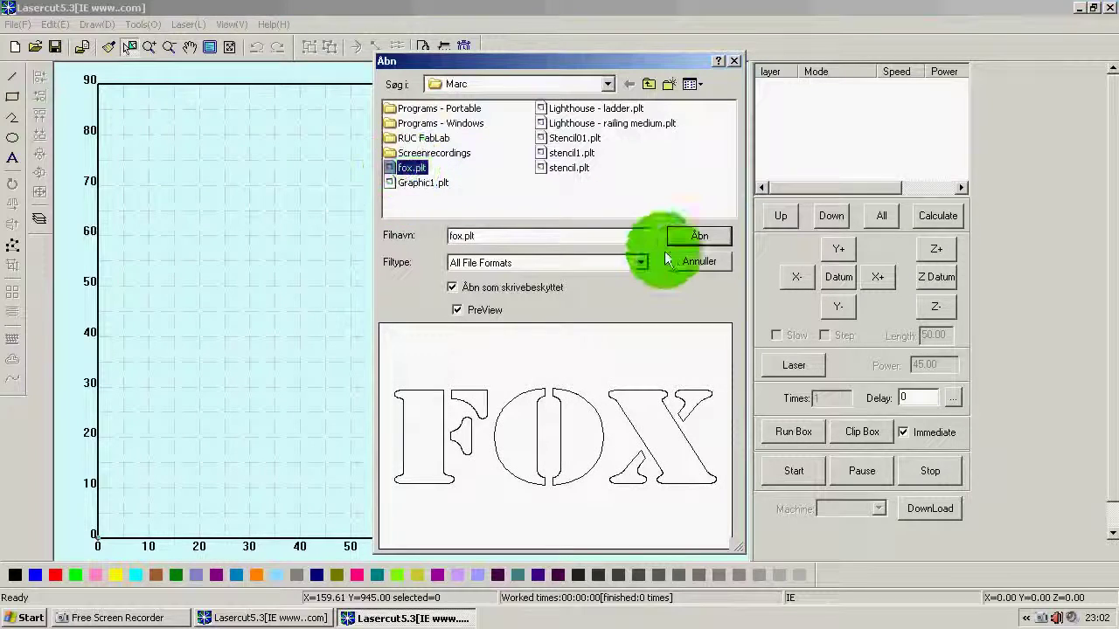
left_click(695, 232)
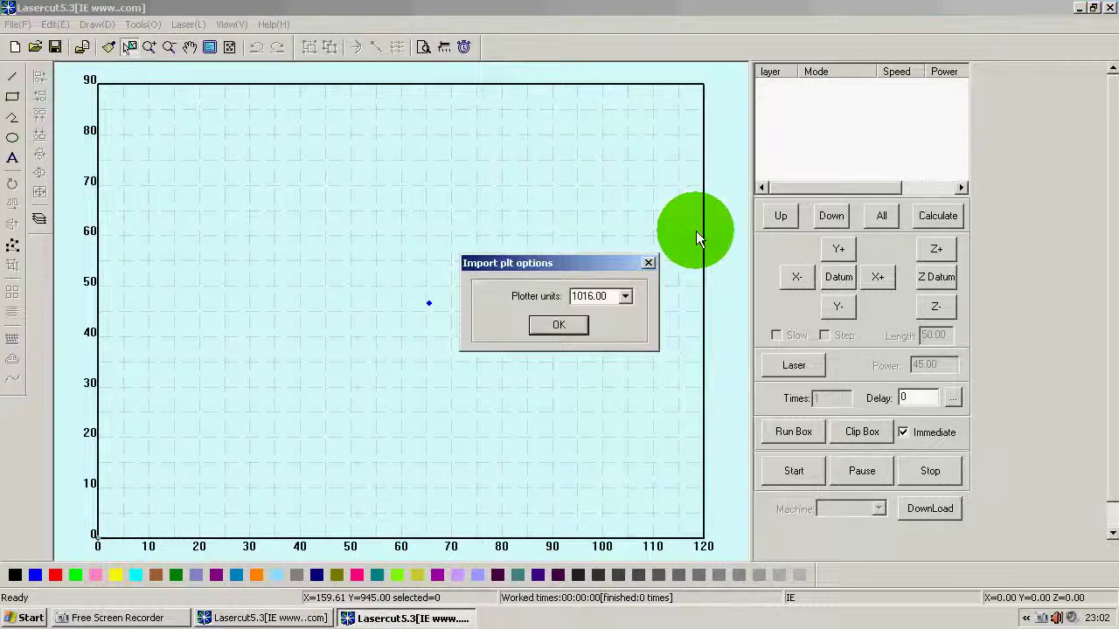
left_click(550, 323)
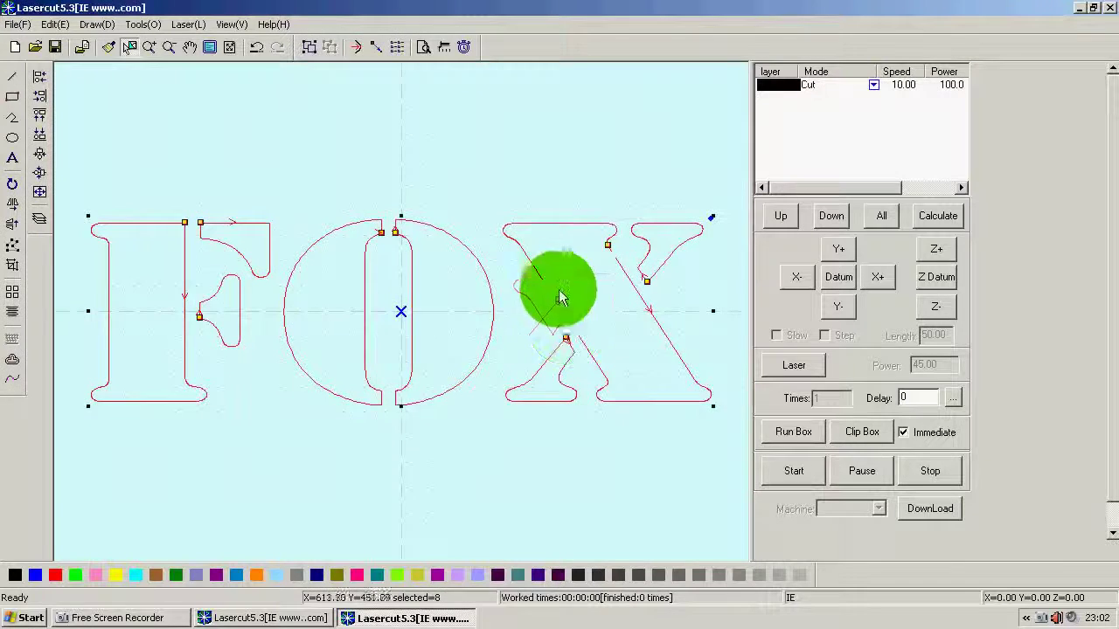
left_click(551, 160)
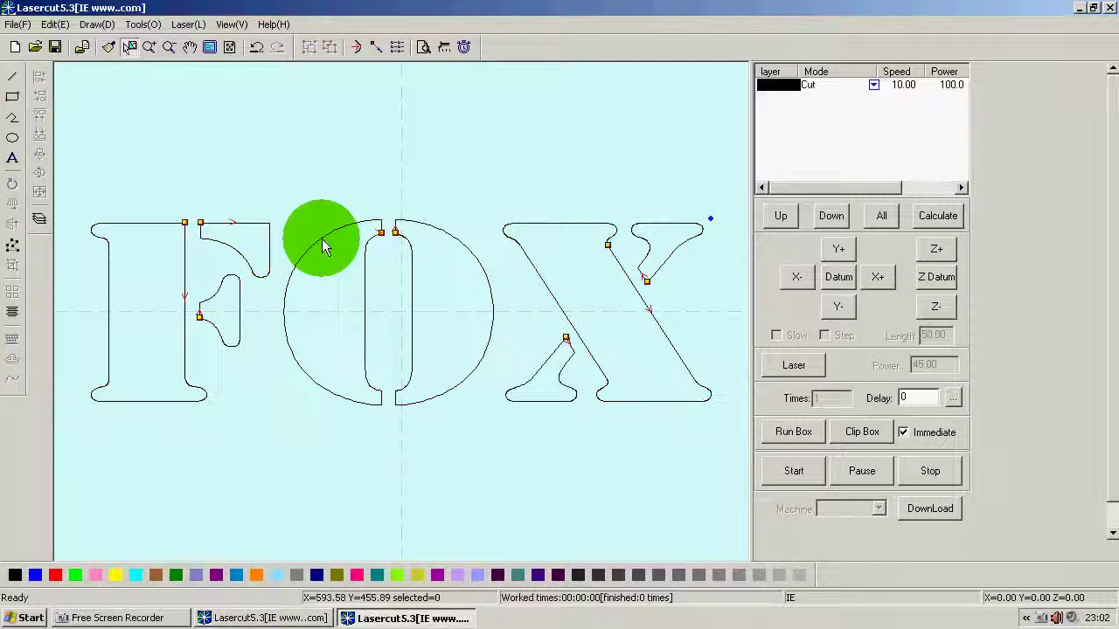
left_click(210, 49)
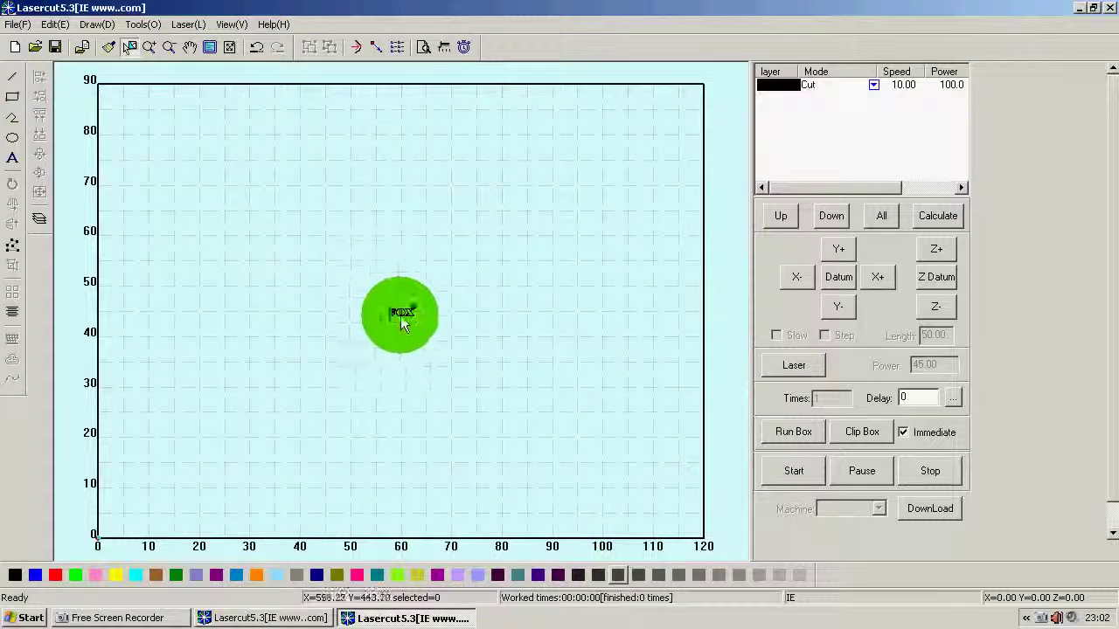
left_click_drag(359, 282, 443, 341)
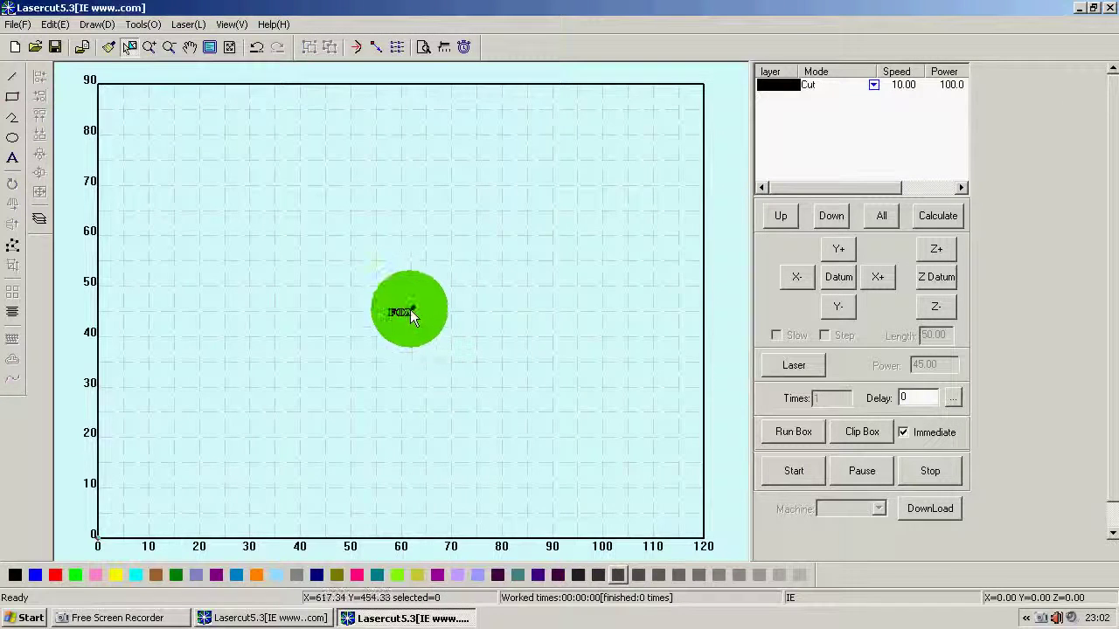
scroll(410, 310, "up", 3)
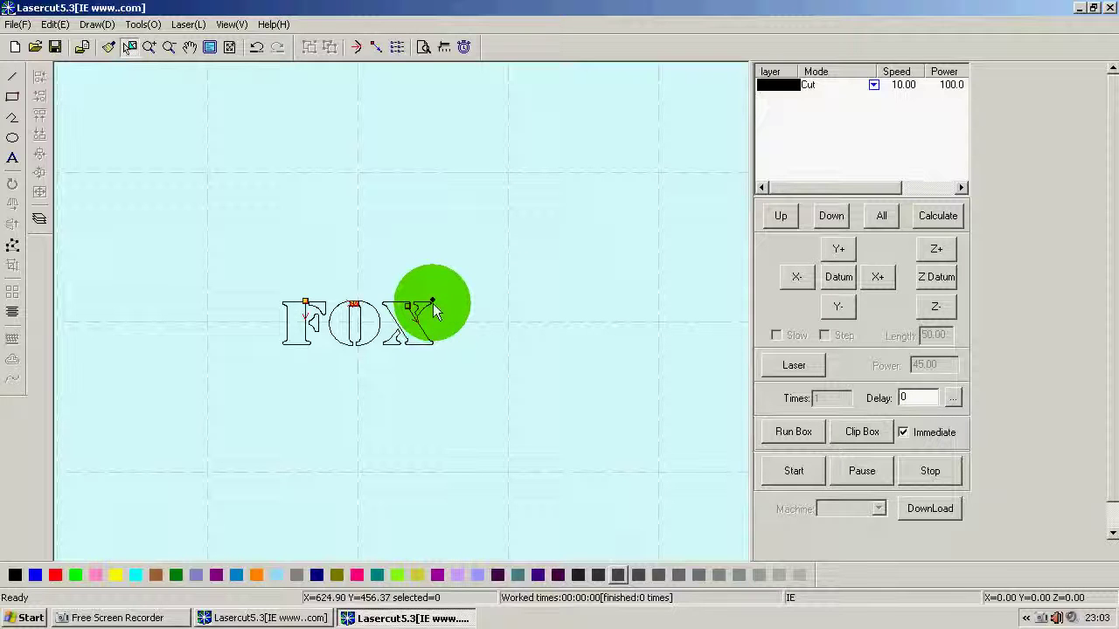
scroll(431, 301, "down", 4)
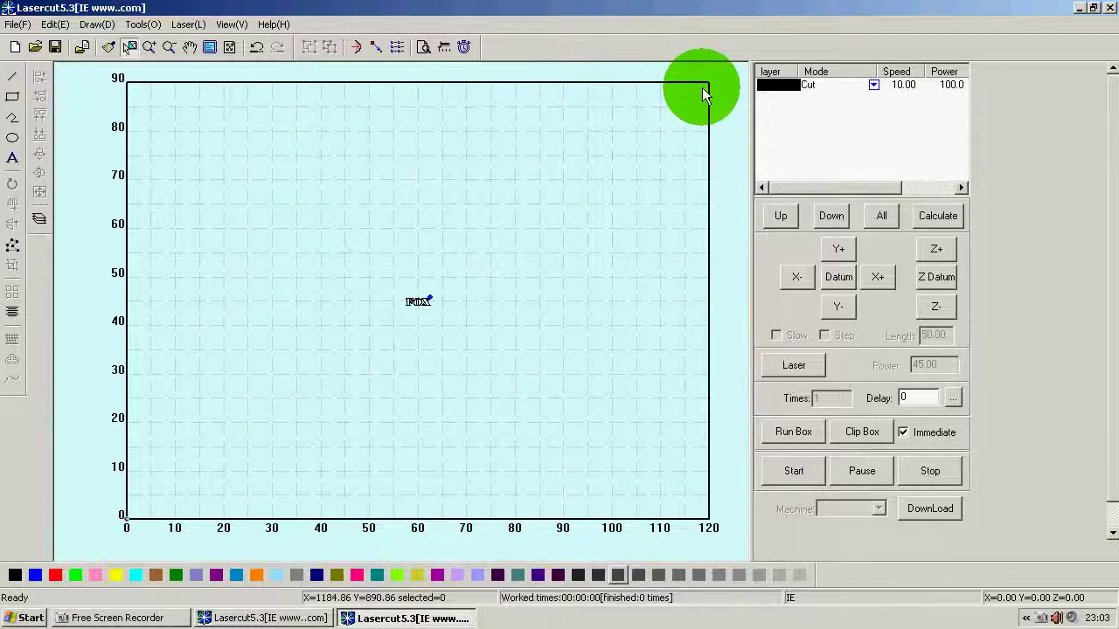
left_click_drag(704, 91, 670, 102)
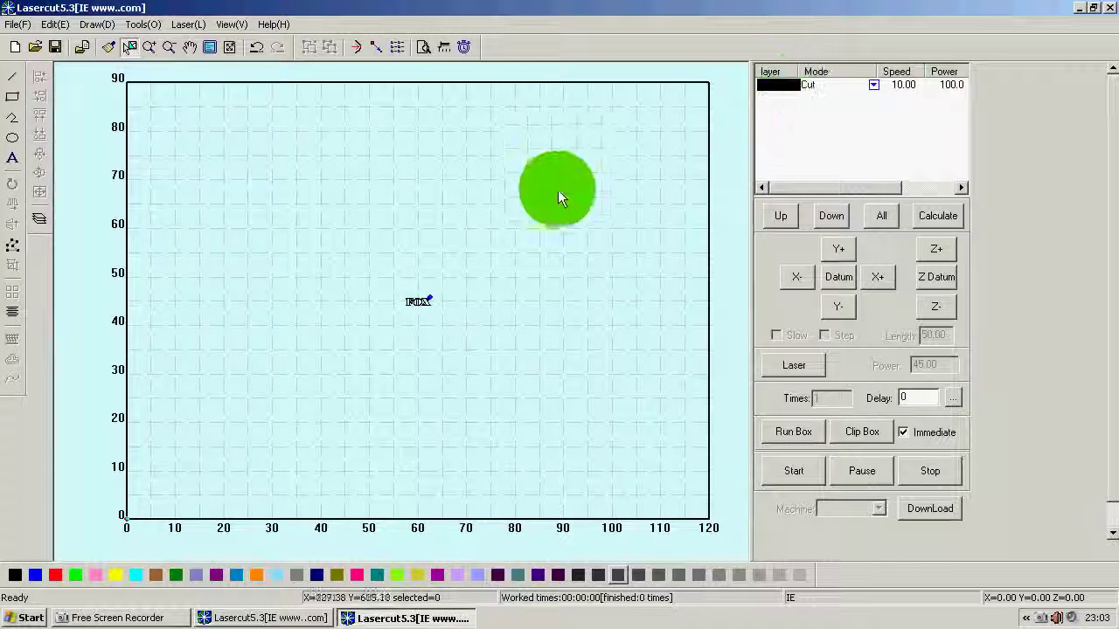
scroll(415, 277, "up", 1)
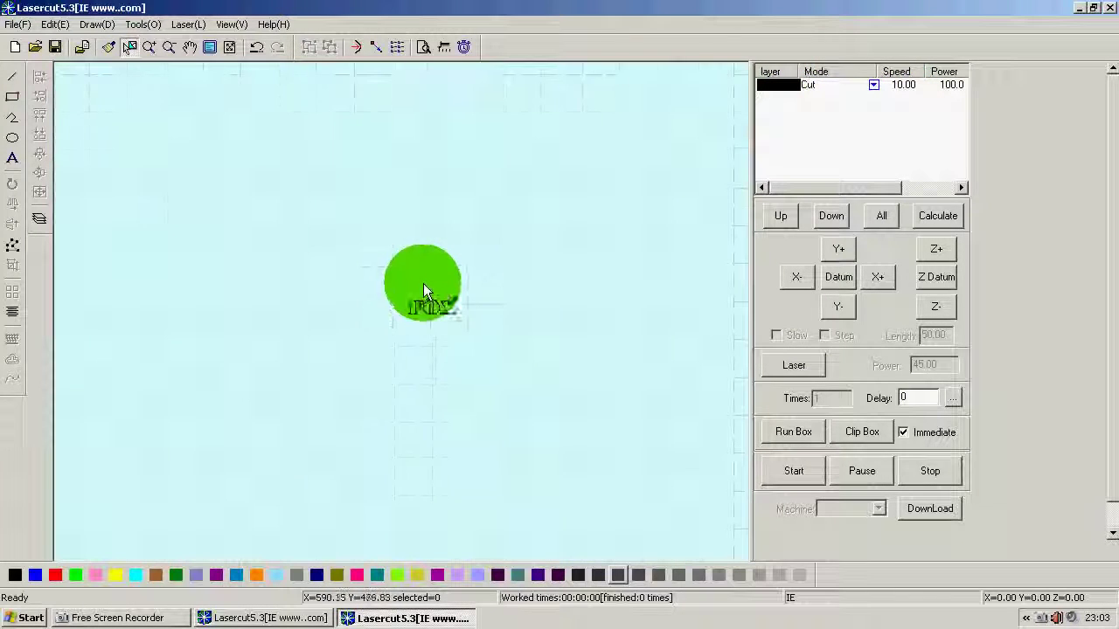
- Keep the FOX layer mode as Cut and bring up its Set cut options dialog
scroll(453, 346, "up", 2)
scroll(357, 289, "up", 2)
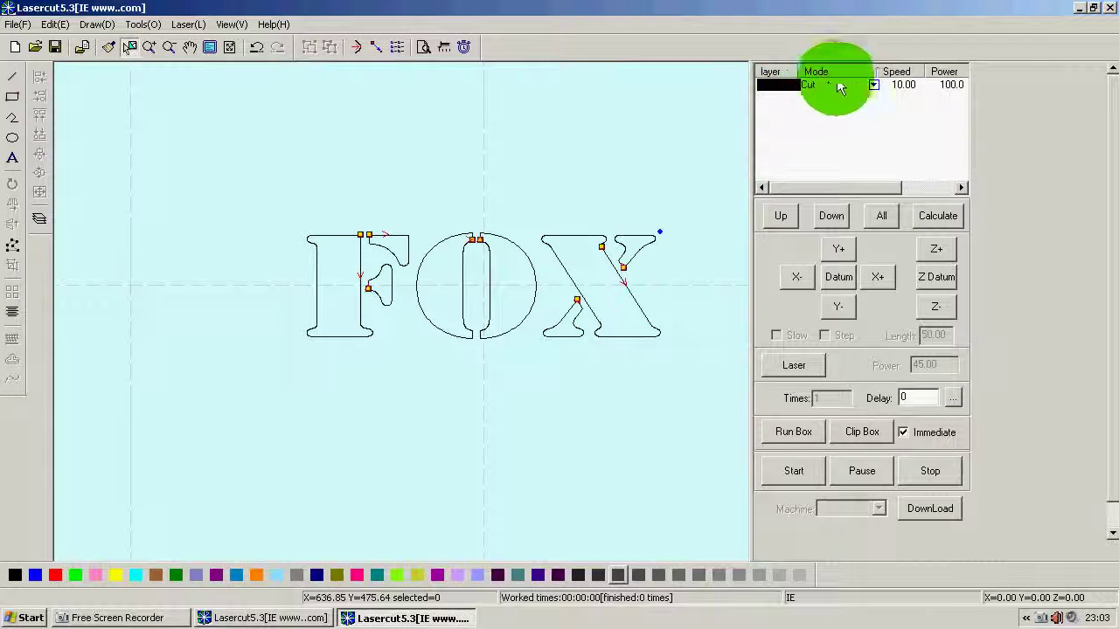
left_click(873, 85)
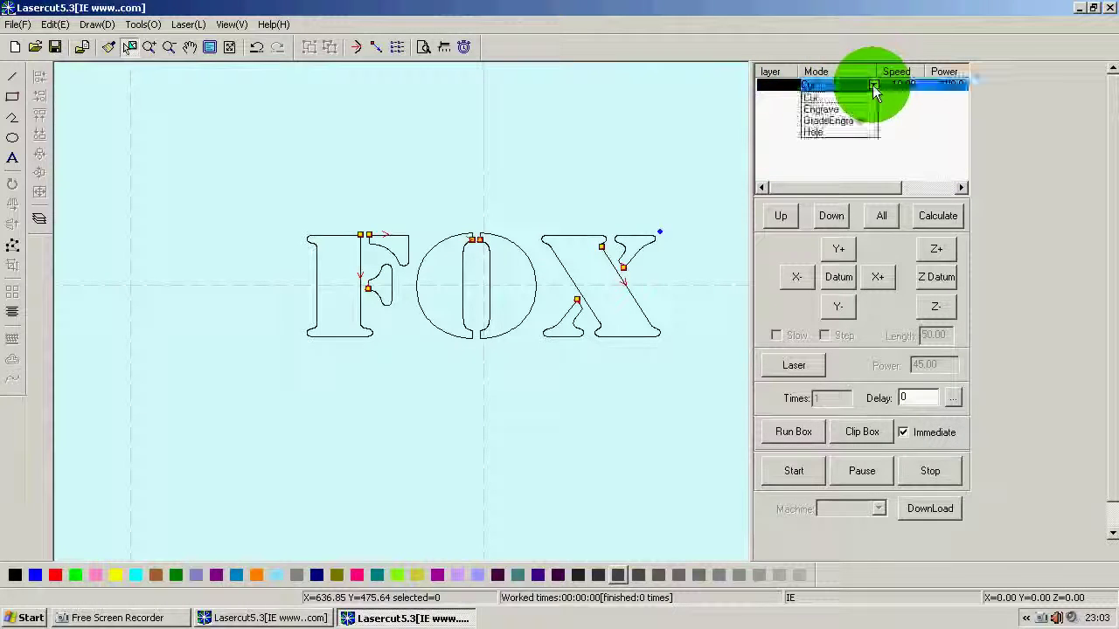
left_click(814, 97)
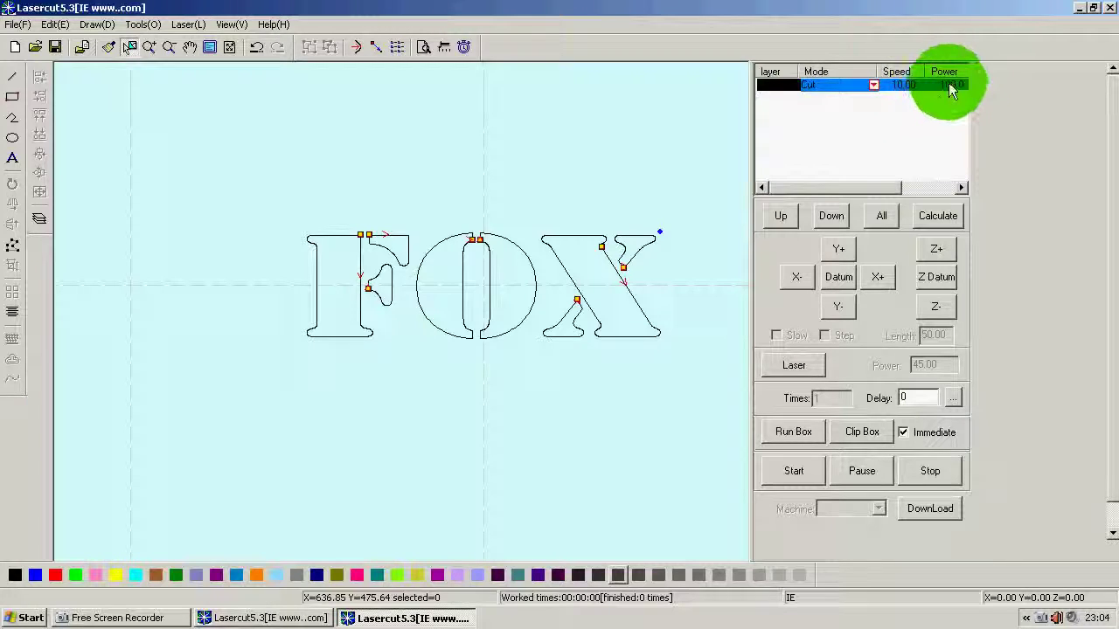
double_click(903, 83)
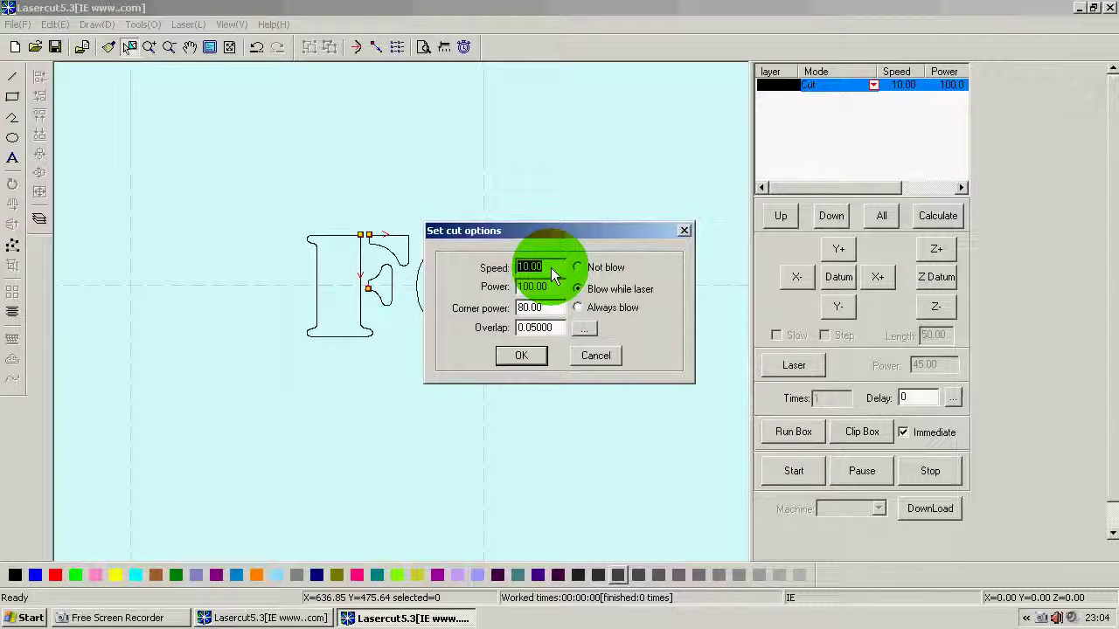
- Leave speed 10.00, power 100.00 and corner power 80.00 unchanged and confirm
key("Tab")
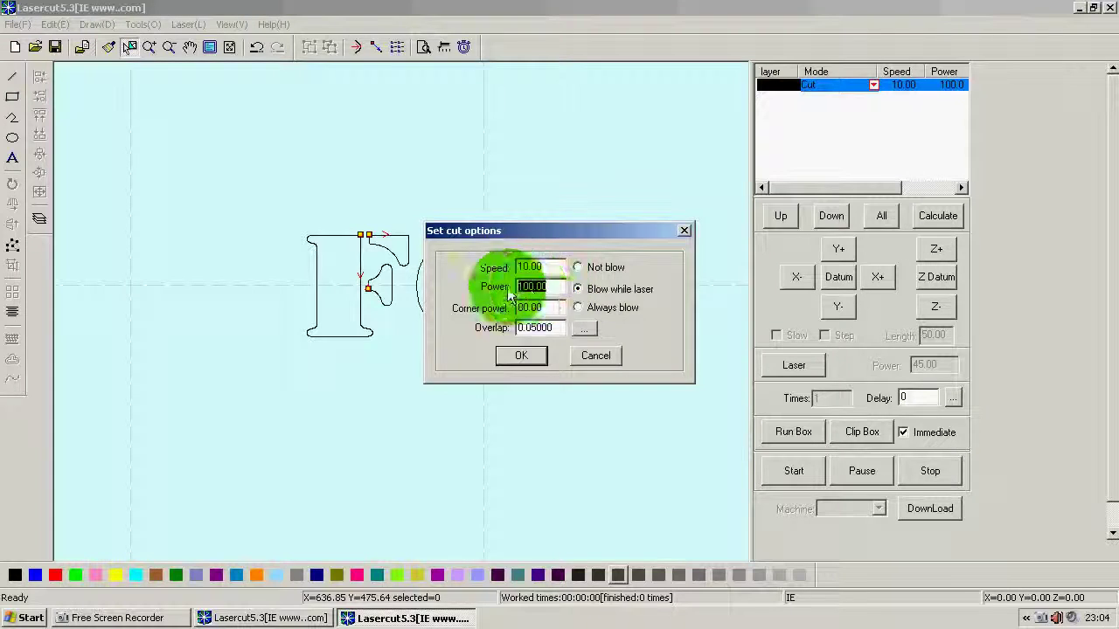
key("Tab")
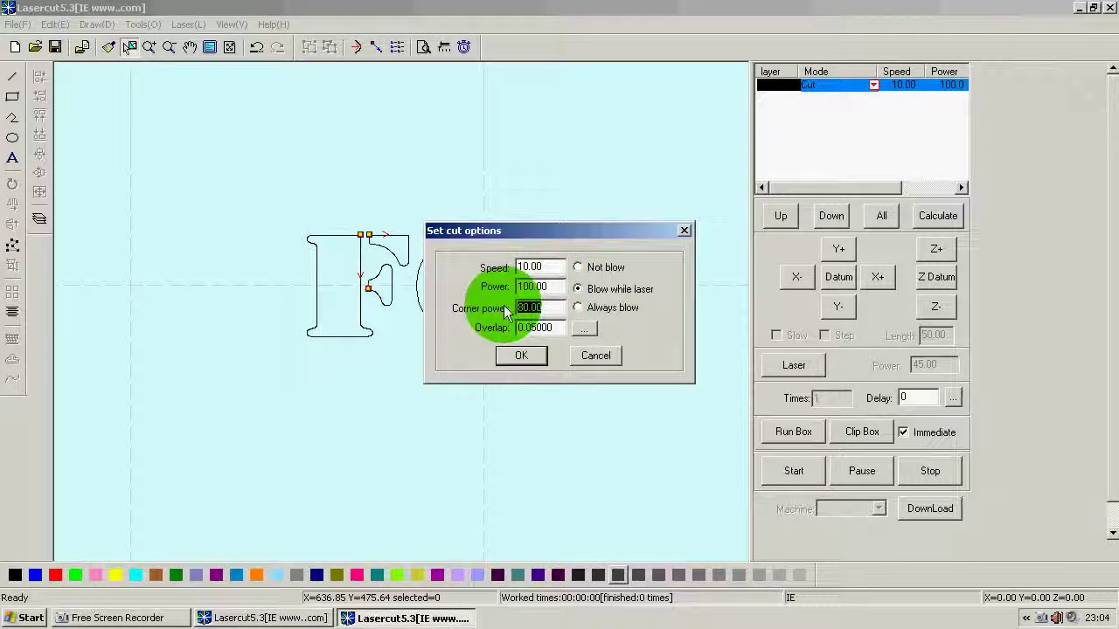
left_click(545, 309)
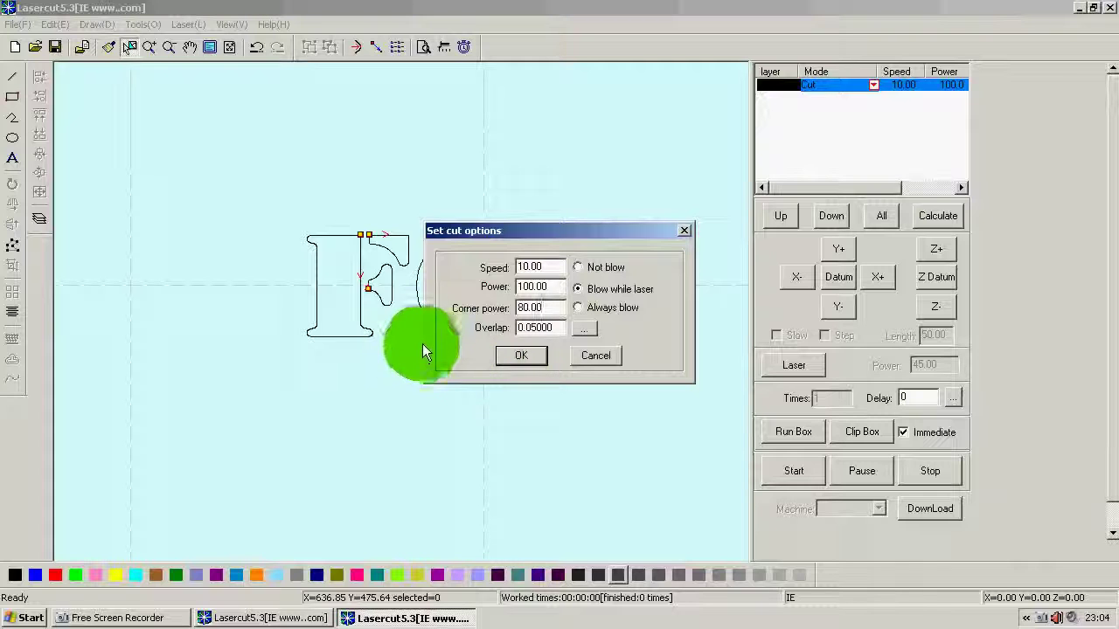
left_click(541, 308)
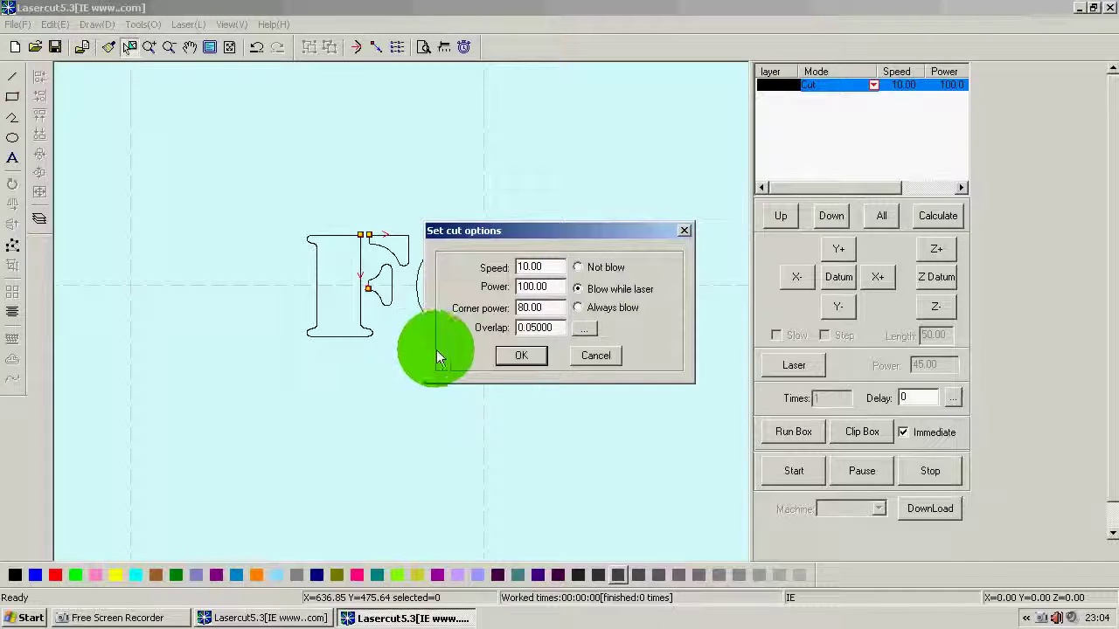
left_click(520, 356)
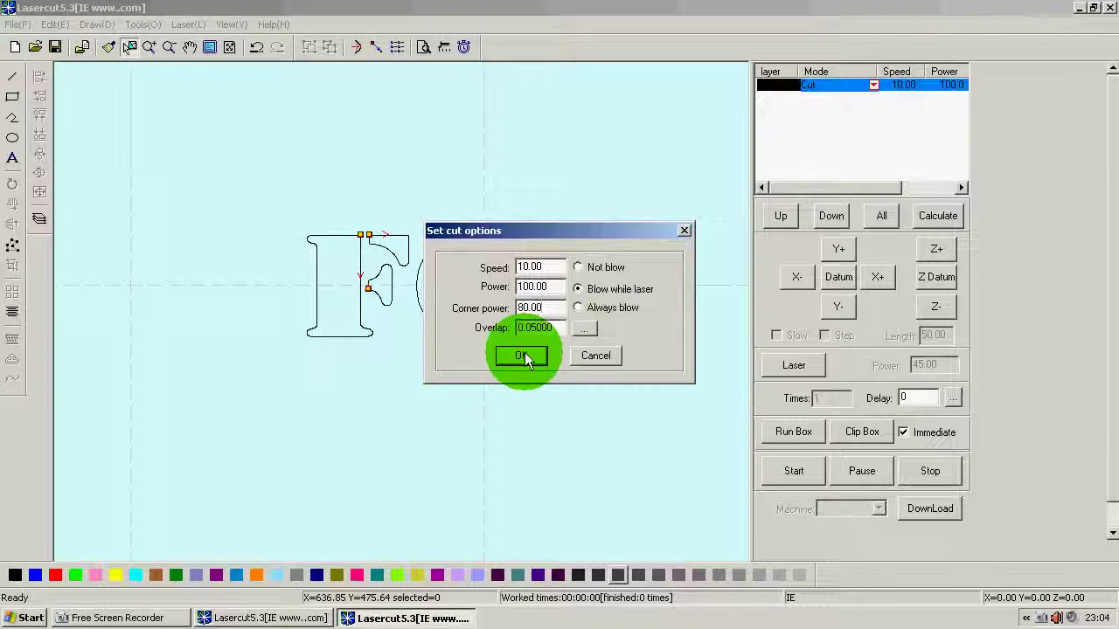
left_click(588, 328)
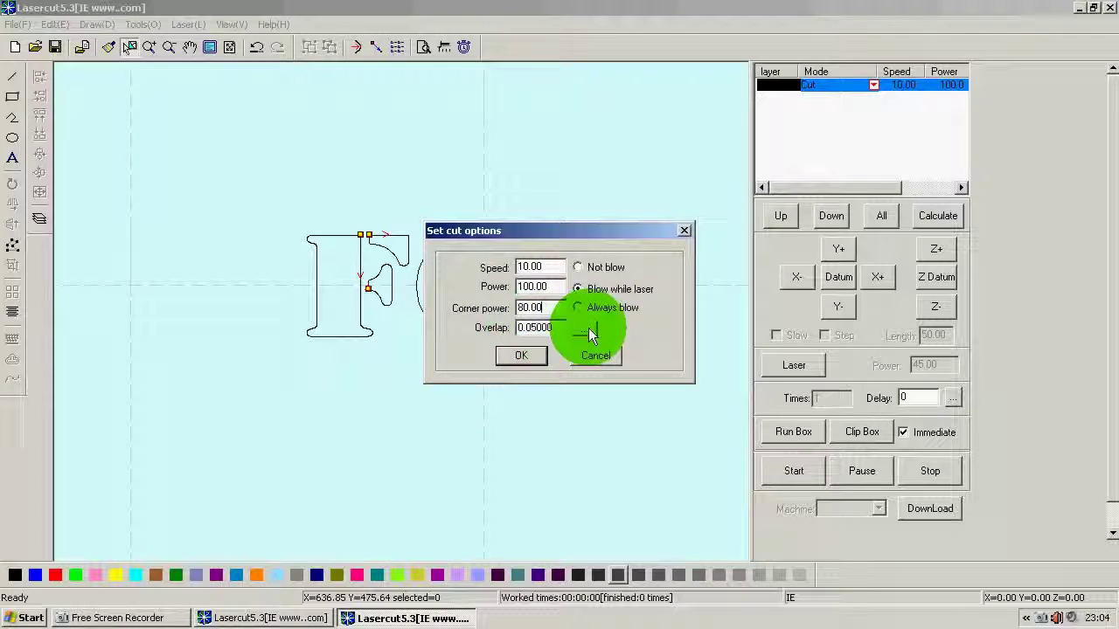
left_click(527, 356)
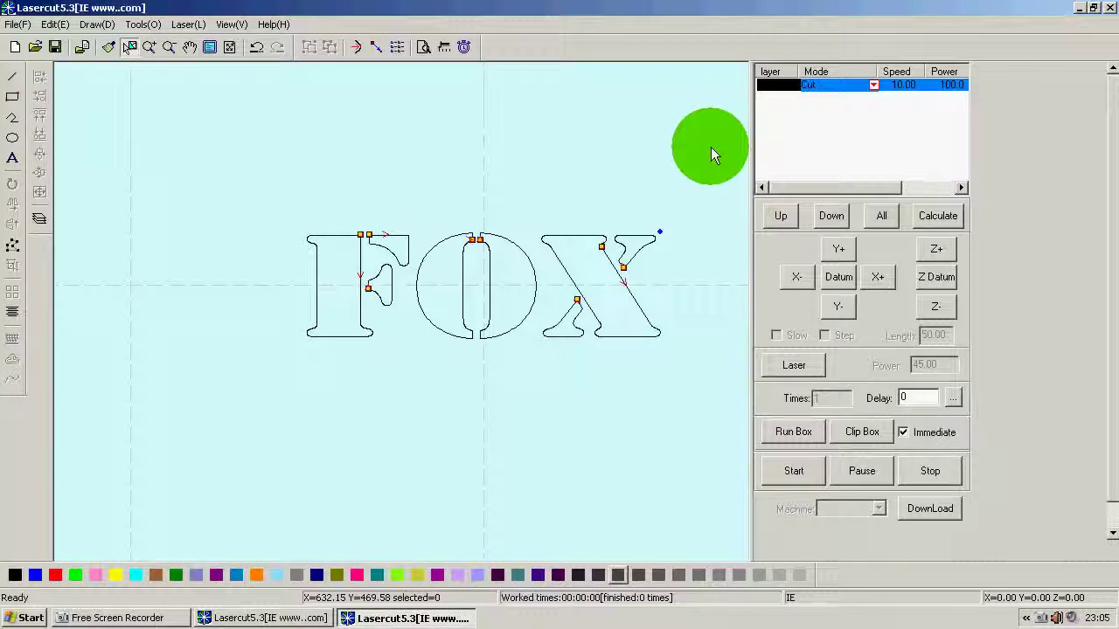
- Download the current FOX job from the Stand-alone file manager, updating LASER.MOL to size 83968
left_click(940, 511)
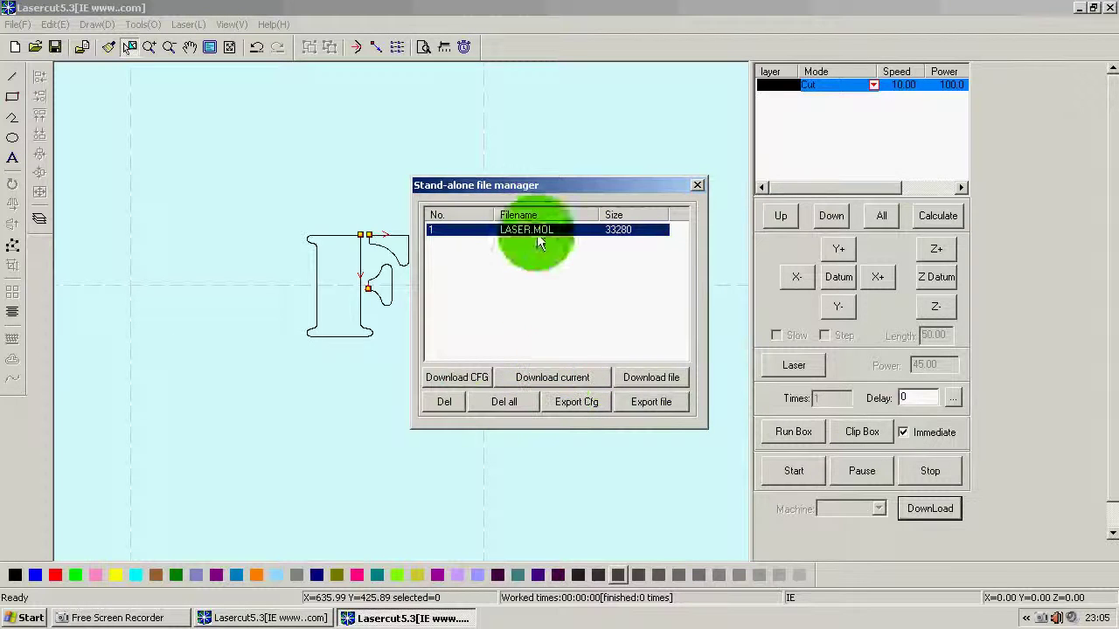
left_click_drag(541, 180, 484, 364)
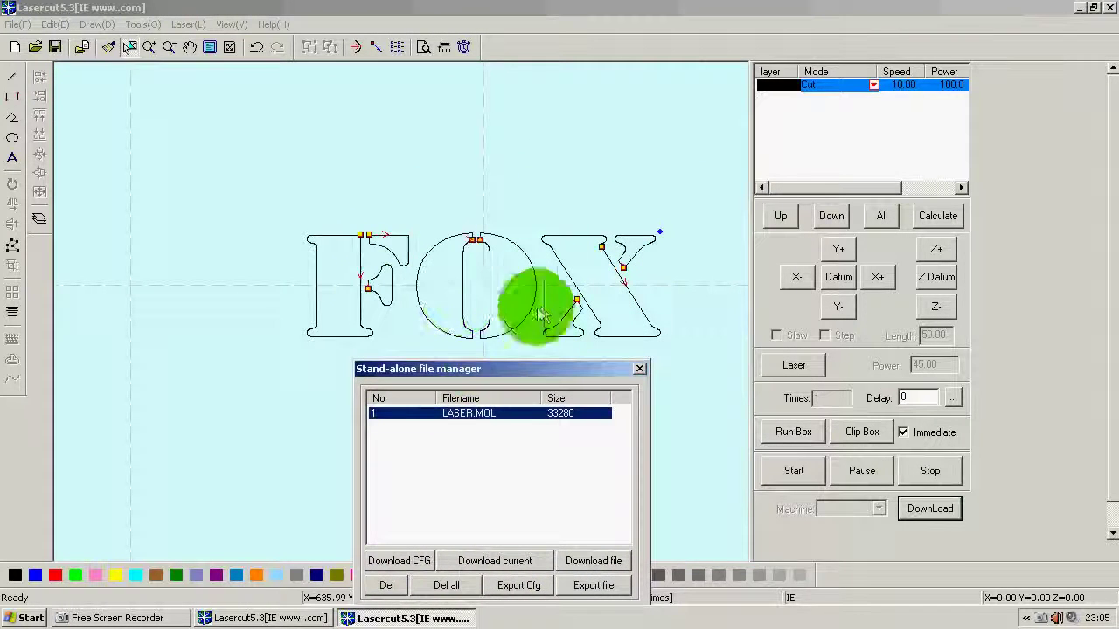
left_click(525, 564)
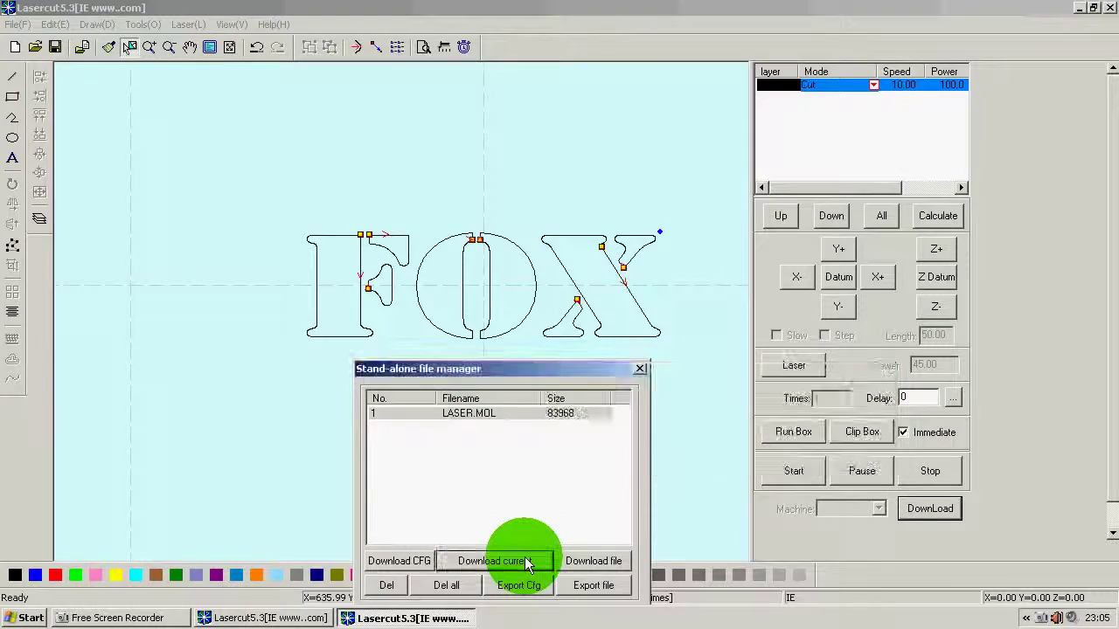